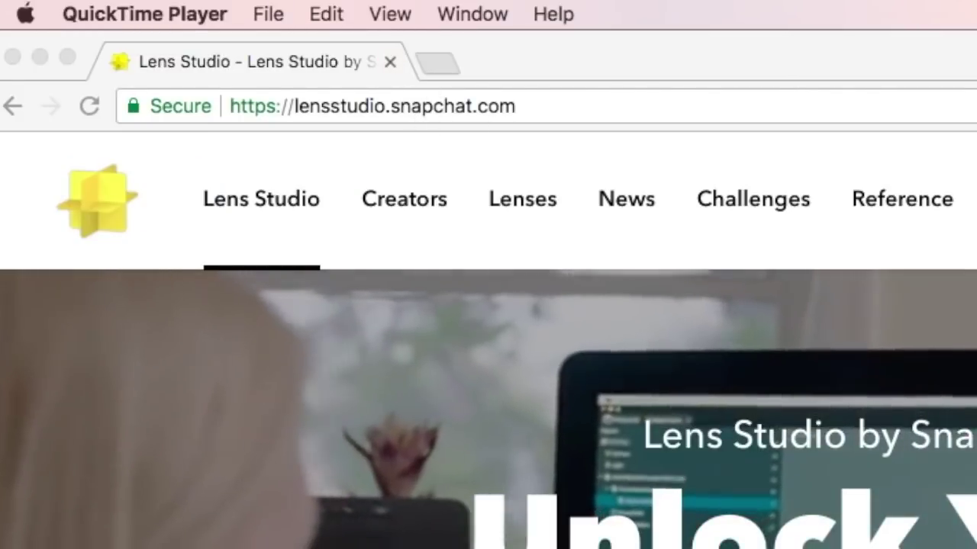
Step: Log into Snapchat for the Lens Studio site in Chrome with the account details already filled in
{"action": "key", "text": "super+Tab"}
{"action": "key", "text": "super+r"}
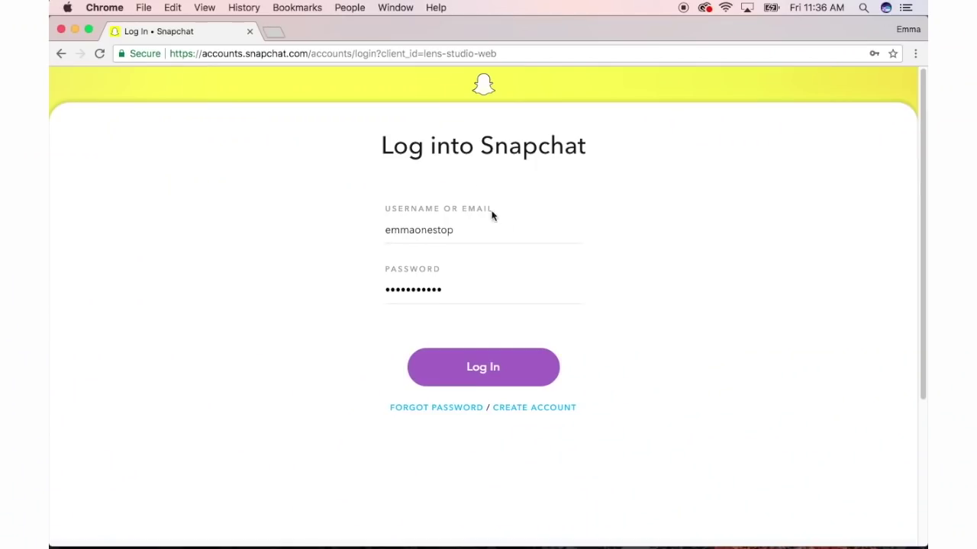
{"action": "left_click", "coordinate": [502, 365]}
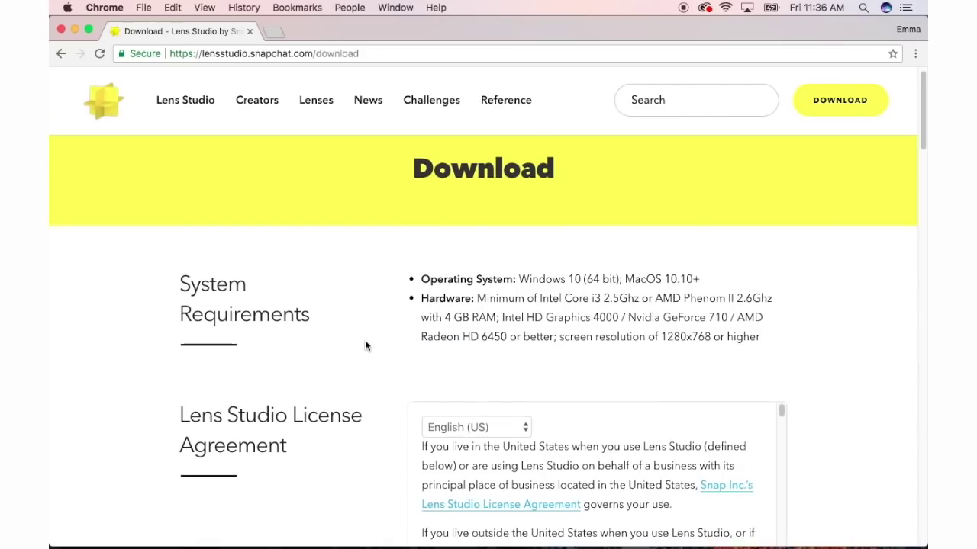
Step: Accept the privacy policy, license agreement and terms on the Lens Studio download page
{"action": "scroll", "coordinate": [364, 345], "scroll_direction": "down", "scroll_amount": 2}
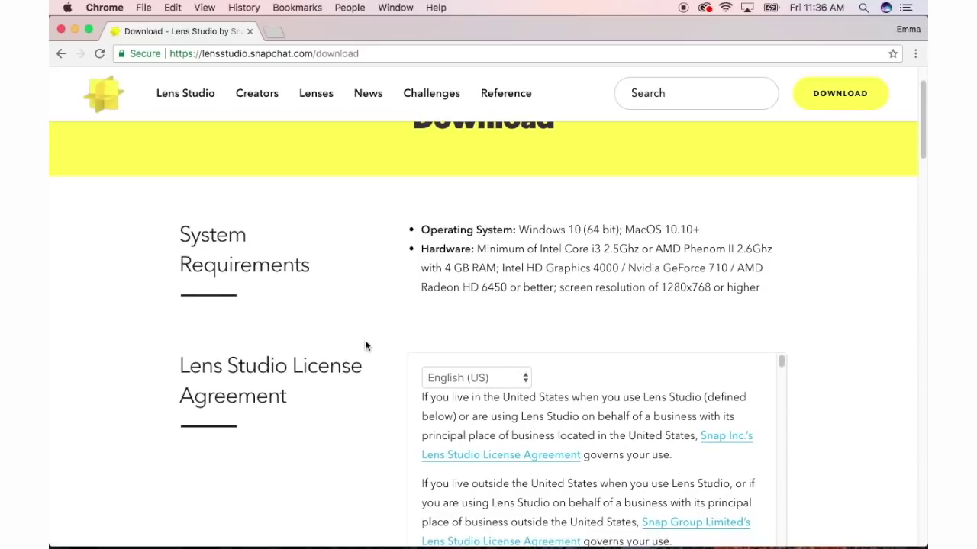
{"action": "scroll", "coordinate": [365, 346], "scroll_direction": "down", "scroll_amount": 3}
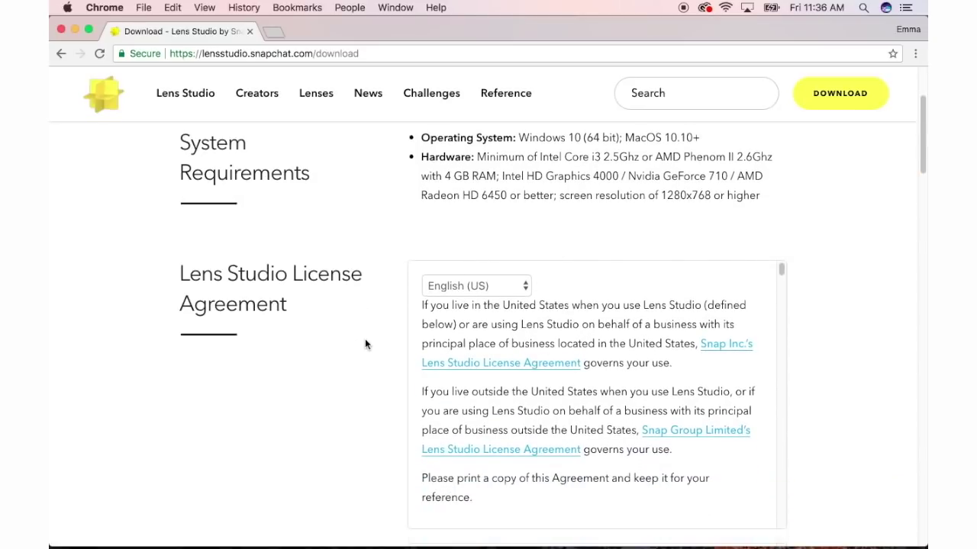
{"action": "scroll", "coordinate": [364, 344], "scroll_direction": "down", "scroll_amount": 5}
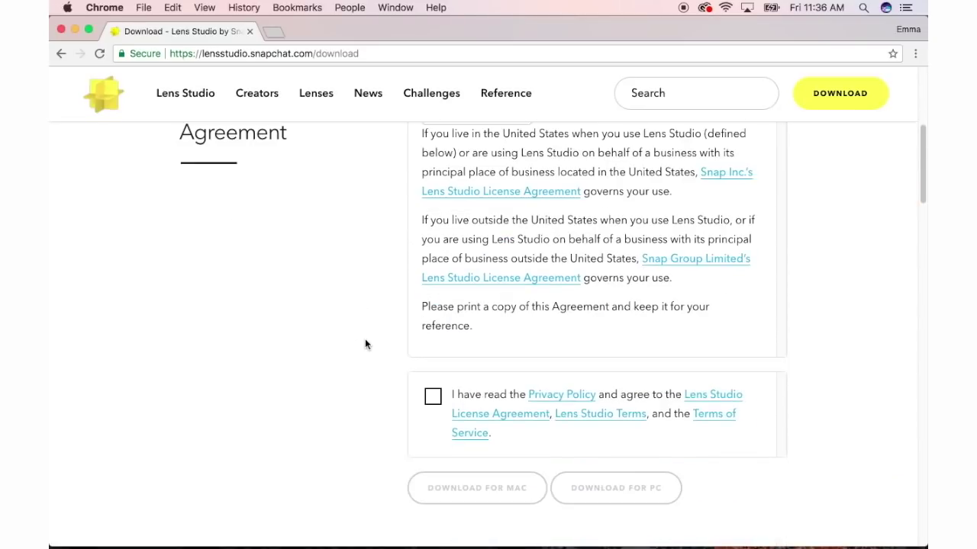
{"action": "left_click", "coordinate": [429, 370]}
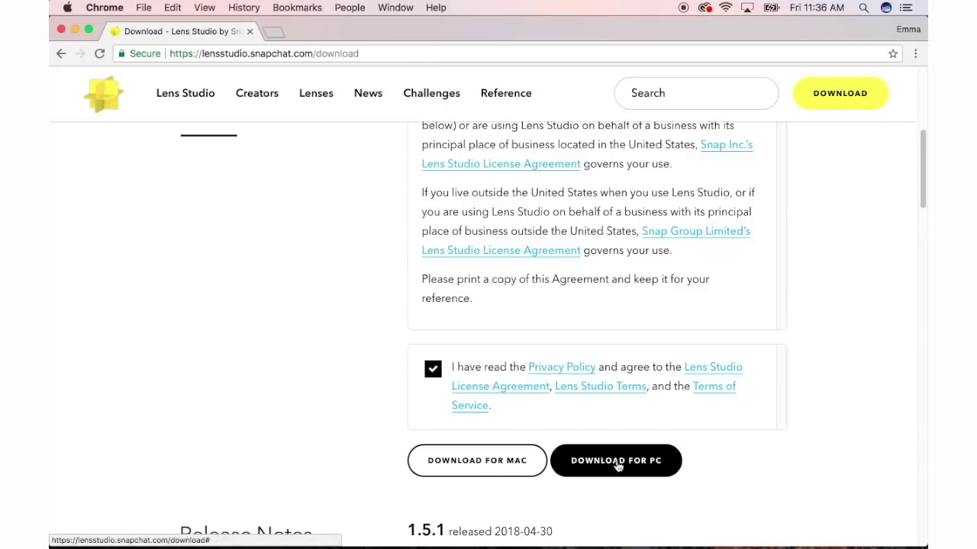
{"action": "scroll", "coordinate": [528, 479], "scroll_direction": "down", "scroll_amount": 2}
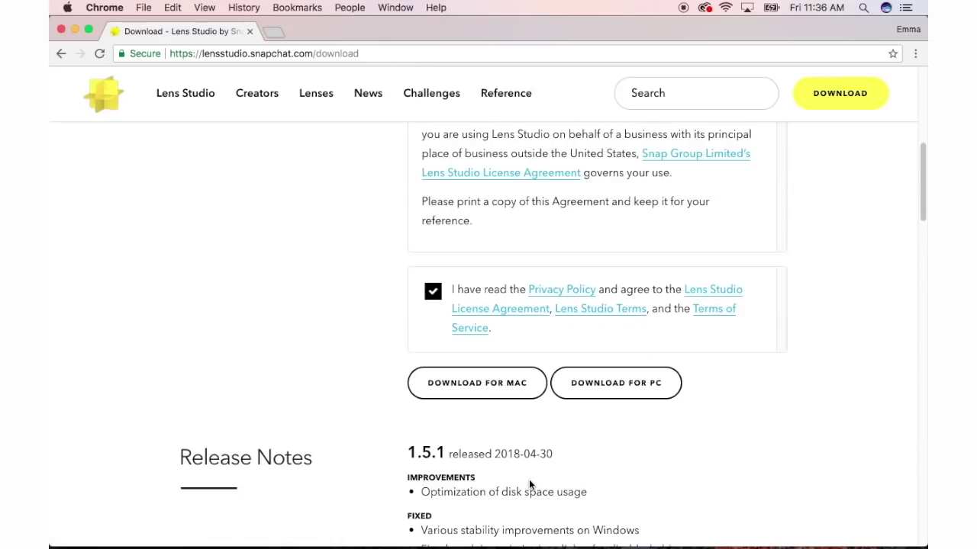
Step: Minimize the browser, switch to Lens Studio and start a new project
{"action": "left_click", "coordinate": [75, 29]}
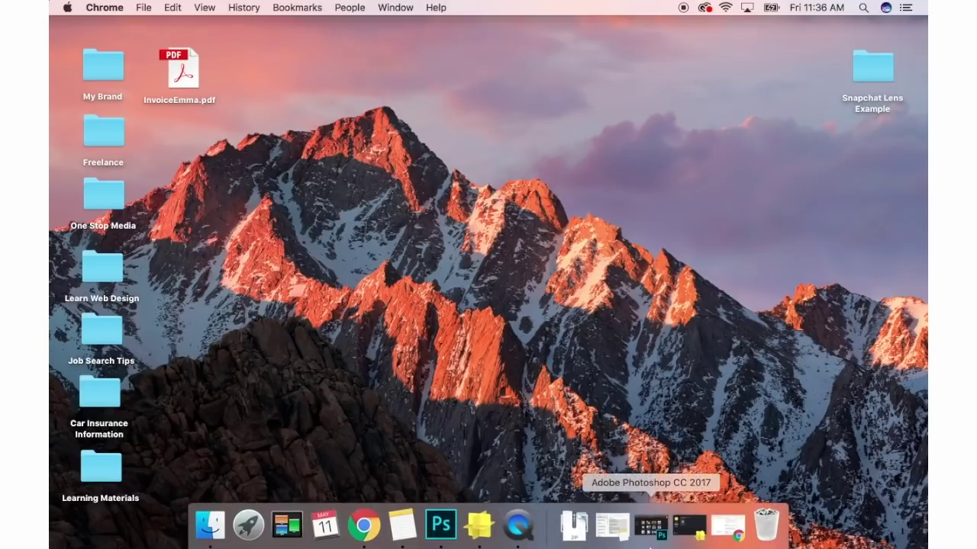
{"action": "left_click", "coordinate": [687, 530]}
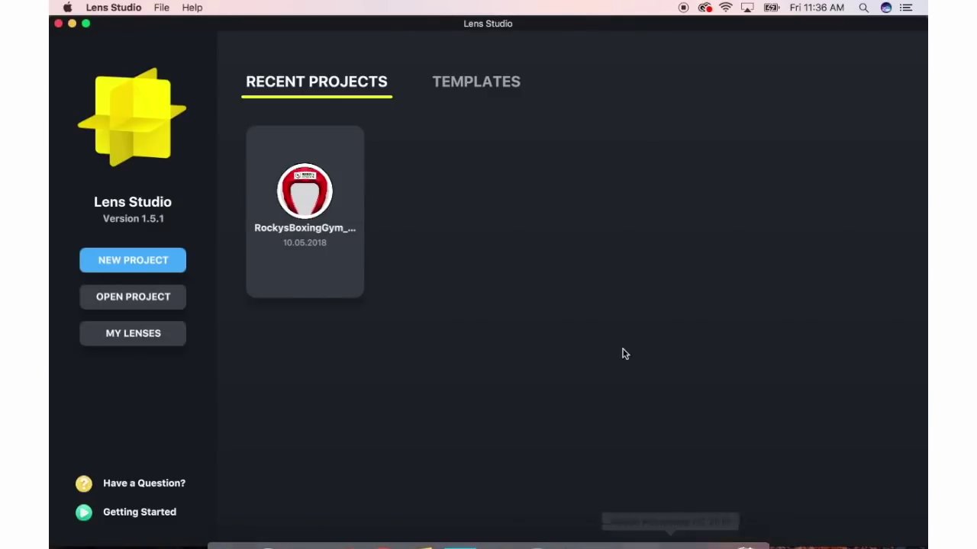
{"action": "left_click", "coordinate": [154, 257]}
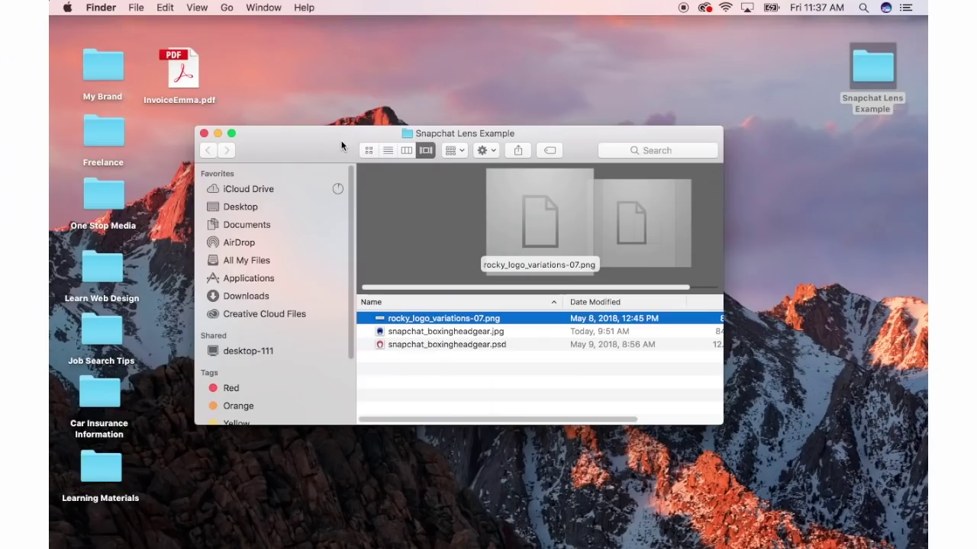
Step: Preview the logo and headgear files in the Snapchat Lens Example folder and open snapchat_boxingheadgear.jpg in Photoshop
{"action": "left_click", "coordinate": [402, 312]}
{"action": "left_click", "coordinate": [404, 300]}
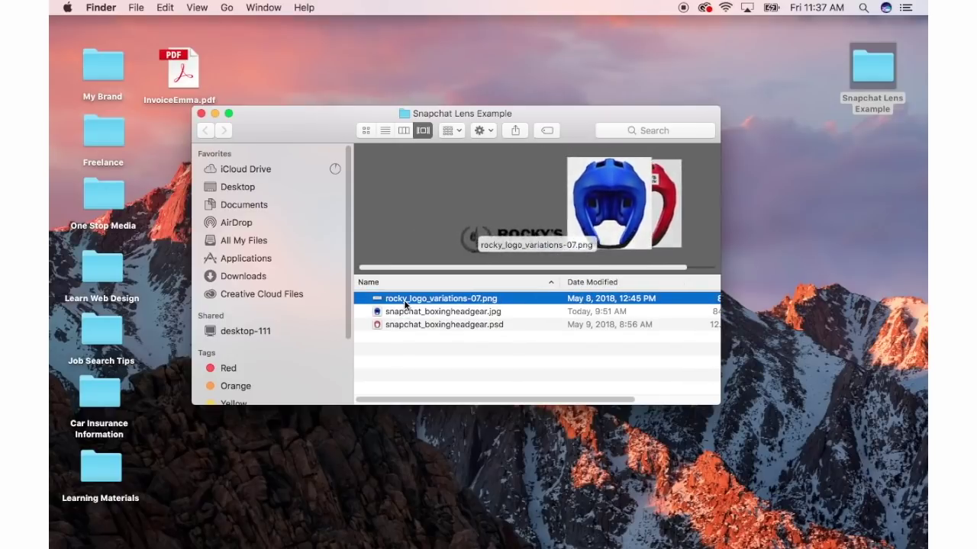
{"action": "left_click", "coordinate": [403, 311]}
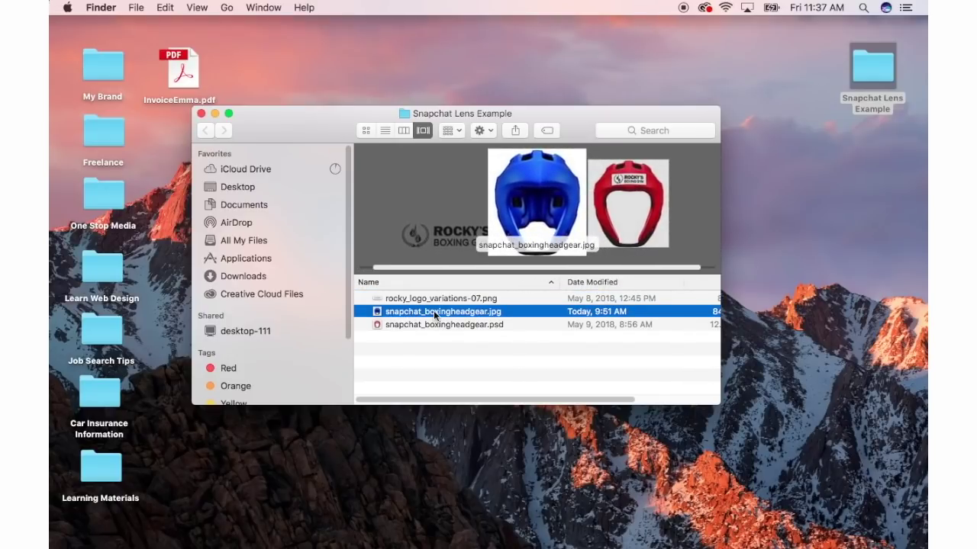
{"action": "left_click_drag", "start_coordinate": [434, 315], "coordinate": [436, 533]}
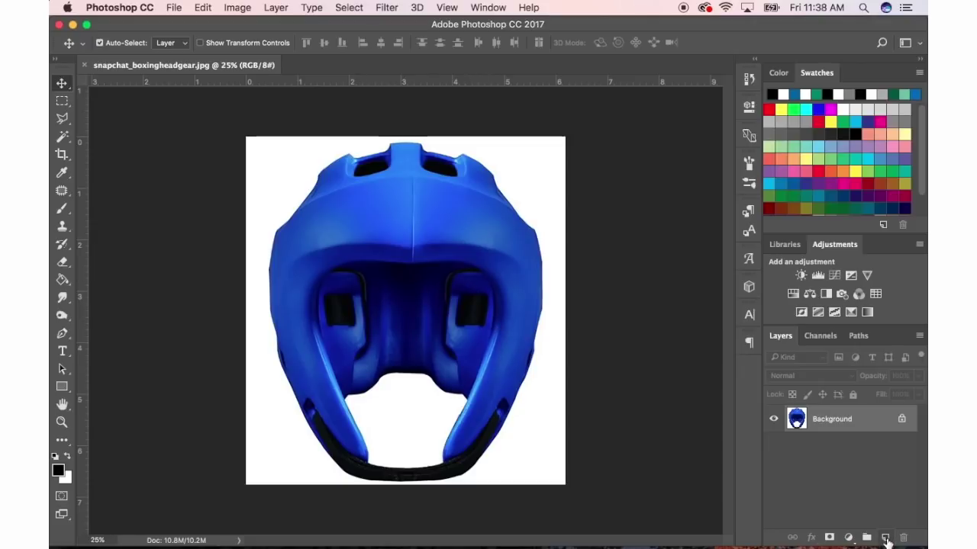
Step: Add a layer mask to the headgear layer and select the white areas around and below the headgear with the Magic Wand
{"action": "left_click", "coordinate": [831, 539]}
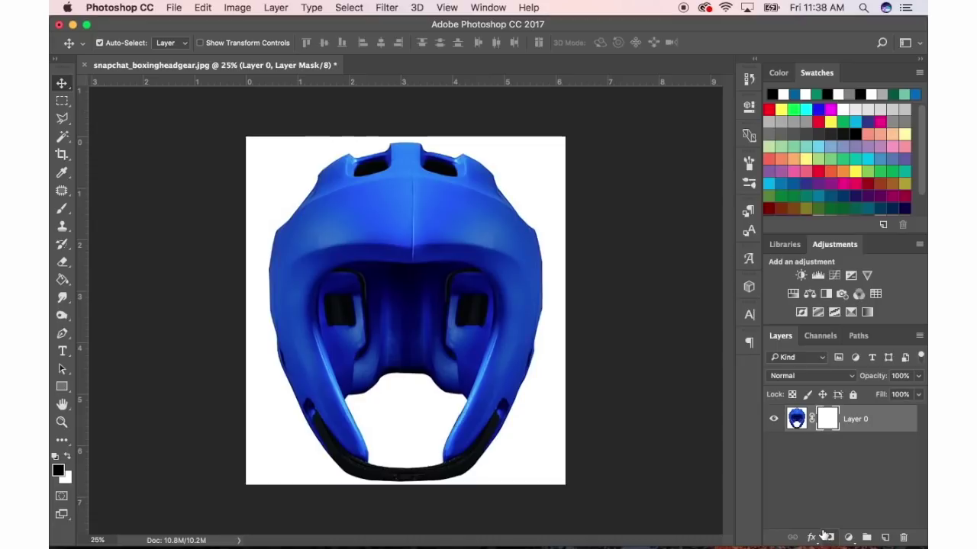
{"action": "left_click", "coordinate": [796, 421]}
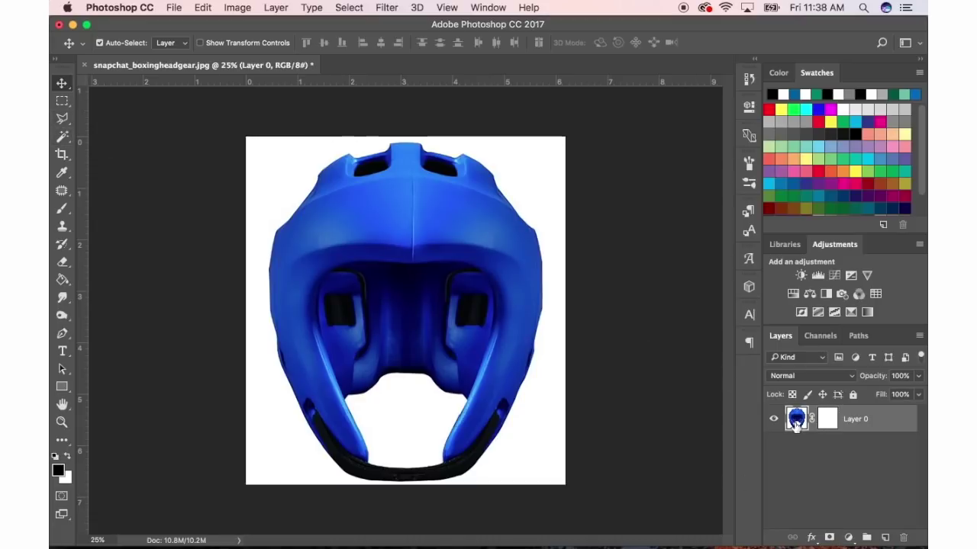
{"action": "left_click", "coordinate": [63, 135]}
{"action": "left_click", "coordinate": [286, 175]}
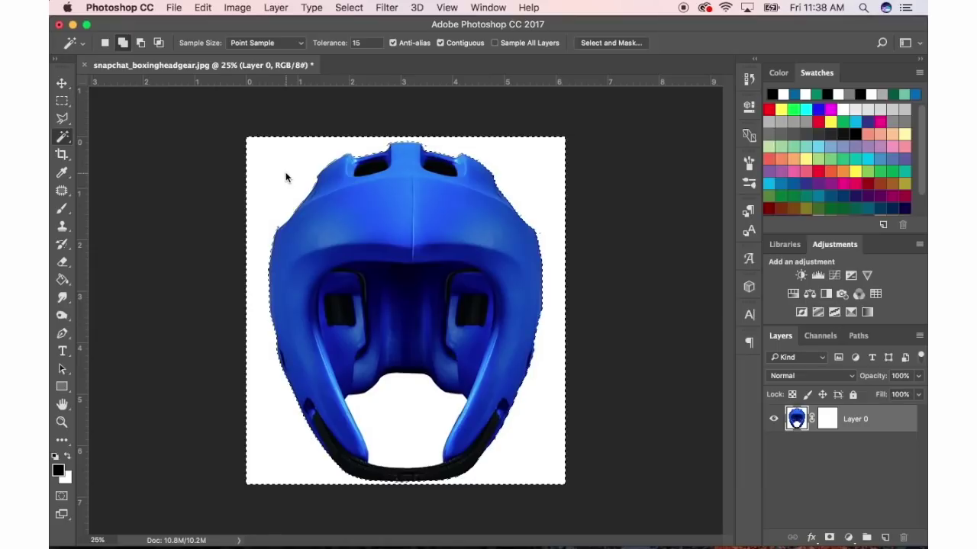
{"action": "left_click", "coordinate": [407, 425]}
Step: Fill the selected white areas with black on the layer mask using the Paint Bucket, and clear the selection
{"action": "left_click", "coordinate": [827, 419]}
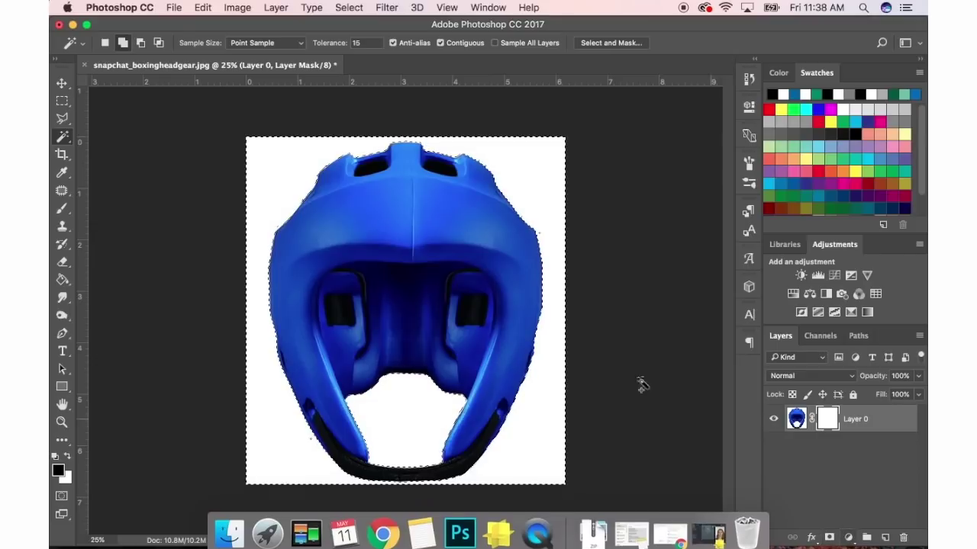
{"action": "left_click", "coordinate": [65, 280]}
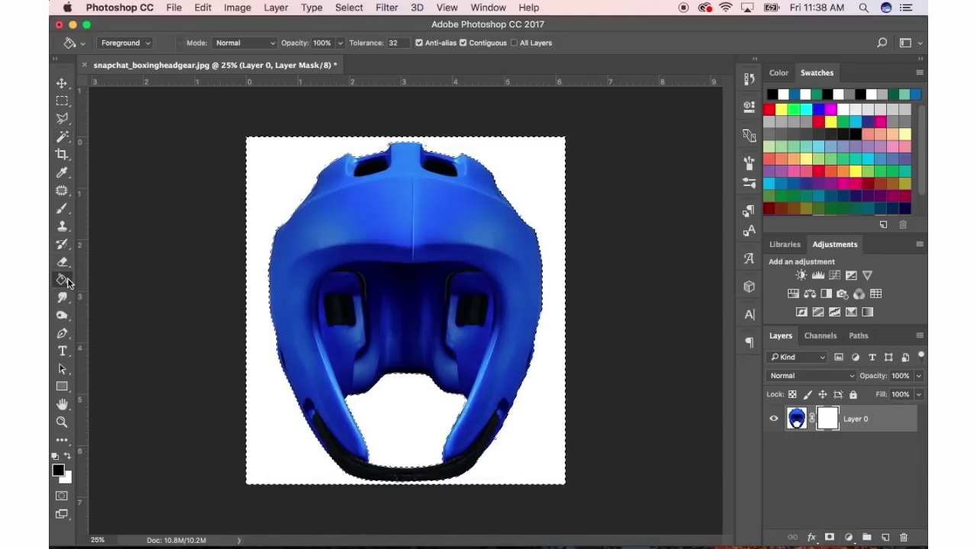
{"action": "left_click", "coordinate": [402, 406]}
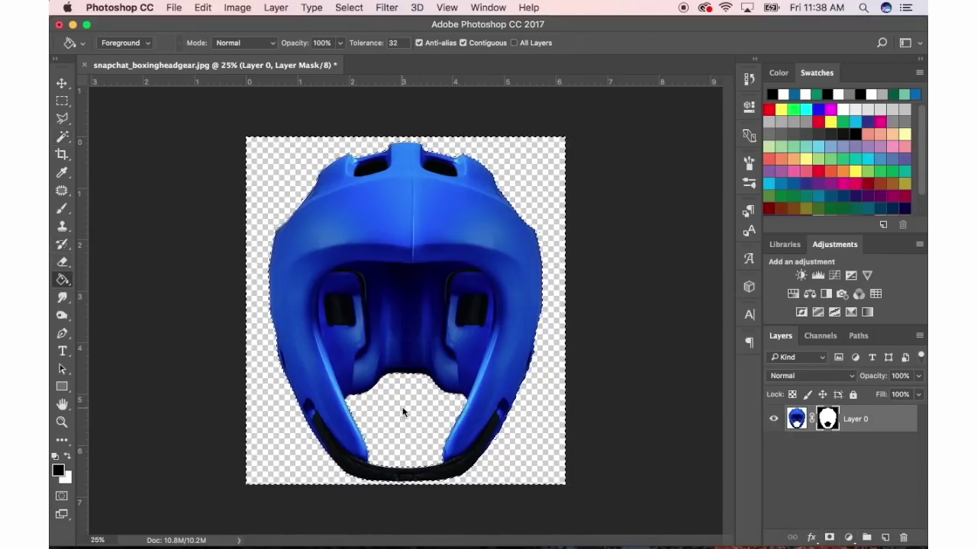
{"action": "key", "text": "super+d"}
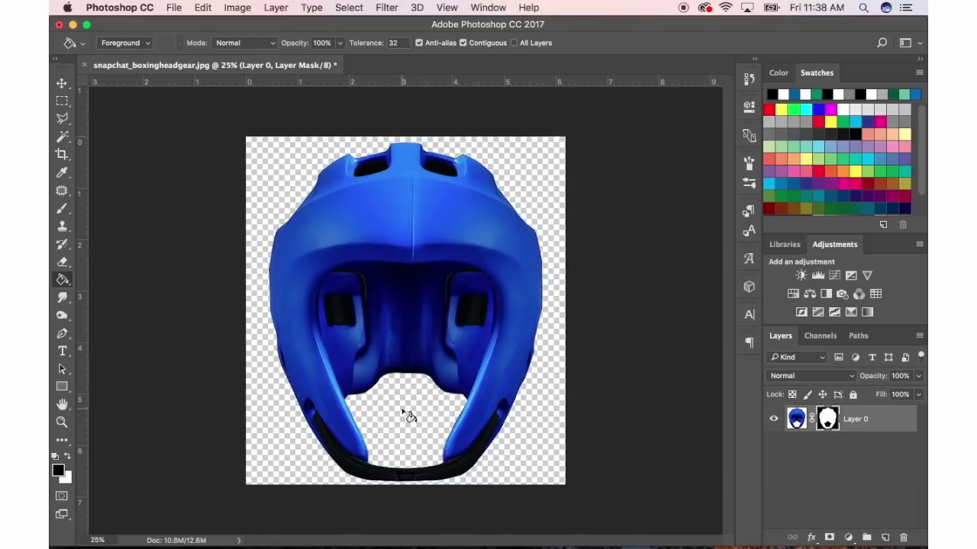
Step: Outline the headgear's inner face area with the Polygonal Lasso and mask it out with black
{"action": "scroll", "coordinate": [382, 267], "scroll_direction": "up", "scroll_amount": 5, "text": "alt"}
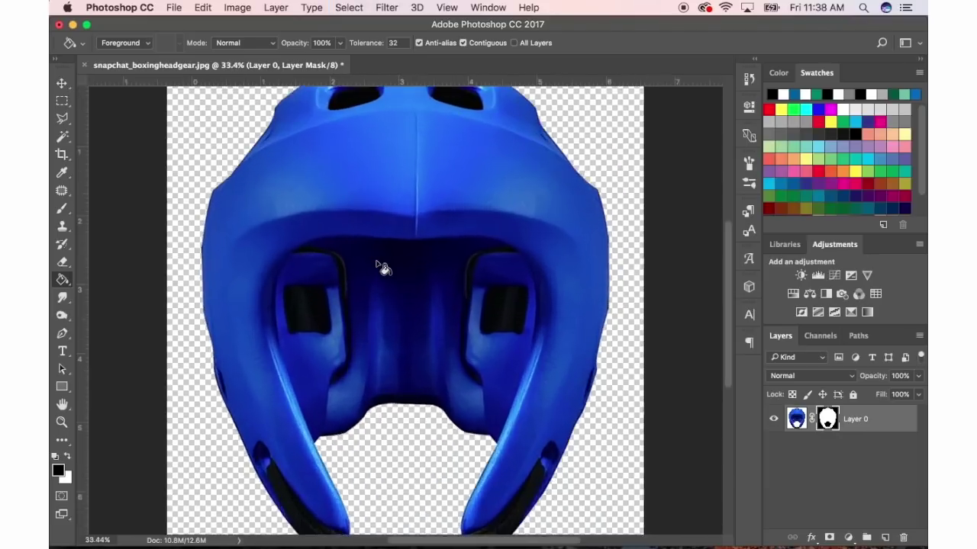
{"action": "scroll", "coordinate": [382, 267], "scroll_direction": "up", "scroll_amount": 2, "text": "alt"}
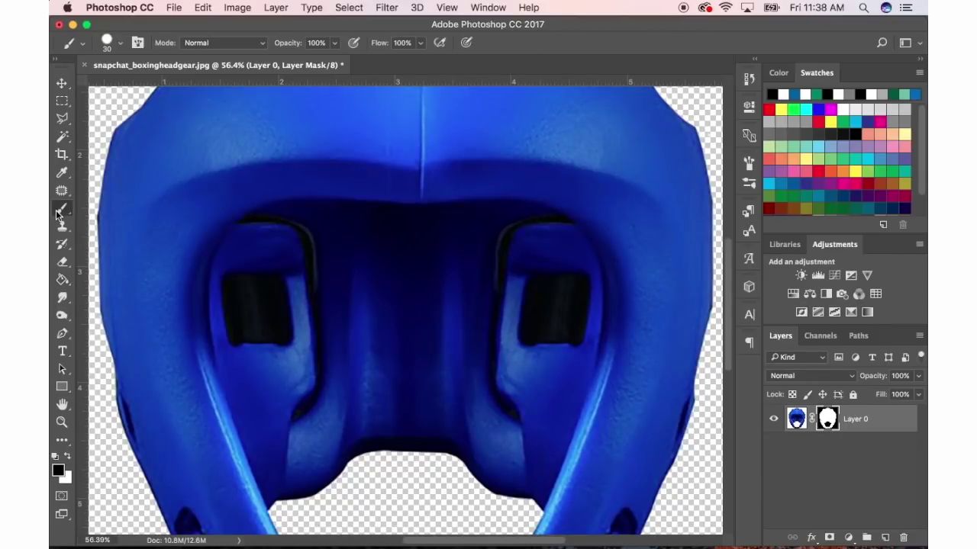
{"action": "key", "text": "l"}
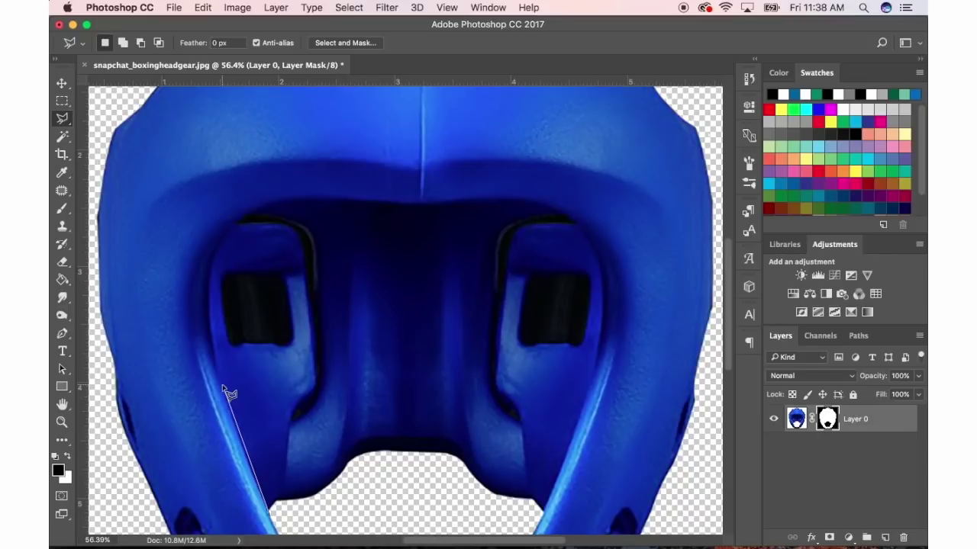
{"action": "left_click", "coordinate": [214, 347]}
{"action": "left_click", "coordinate": [213, 264]}
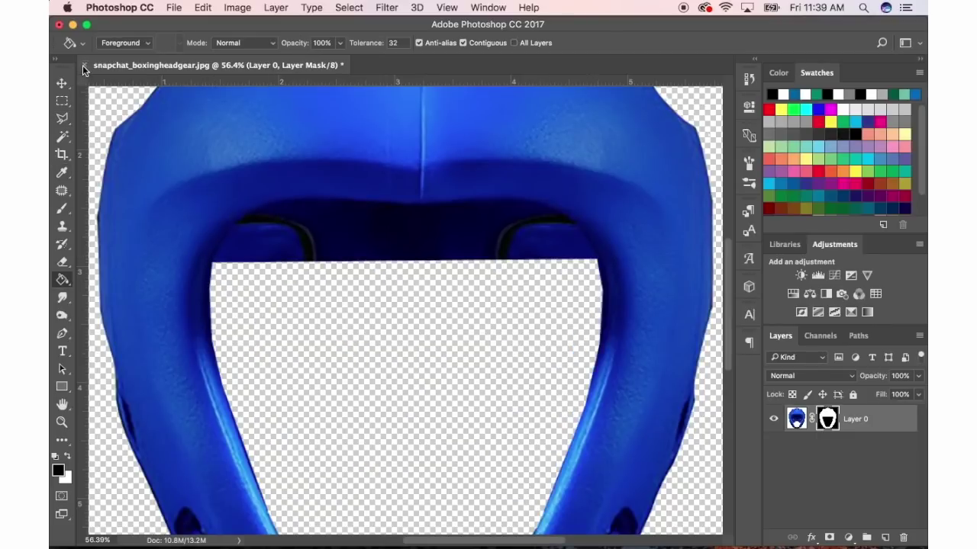
Step: Close the headgear JPG without saving and open snapchat_boxingheadgear.psd from the Snapchat Lens Example folder
{"action": "left_click", "coordinate": [85, 66]}
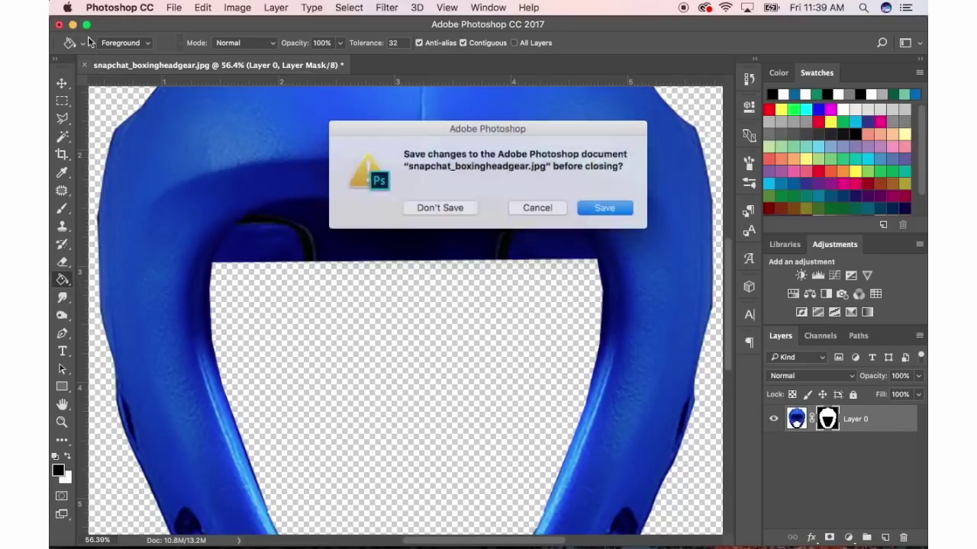
{"action": "key", "text": "super+d"}
{"action": "left_click", "coordinate": [59, 24]}
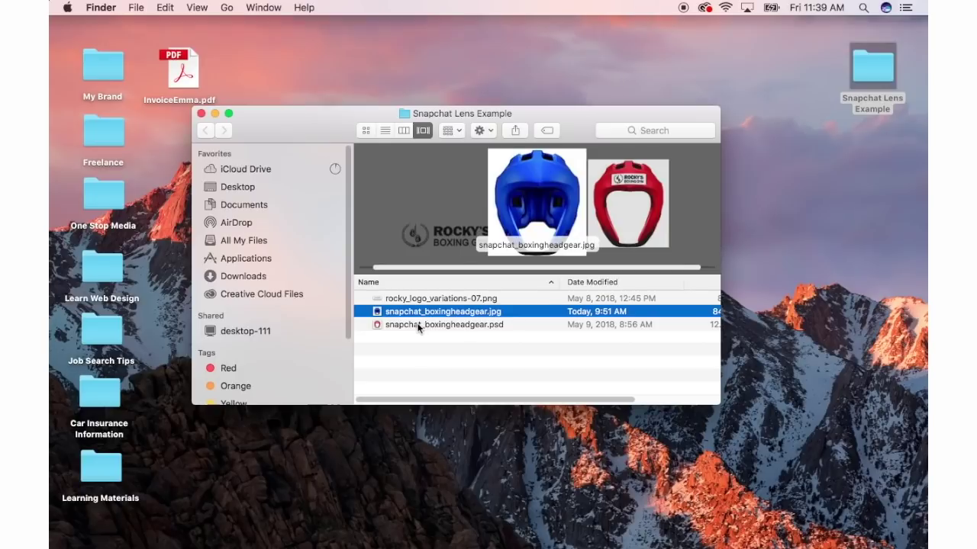
{"action": "left_click", "coordinate": [410, 324]}
{"action": "double_click", "coordinate": [409, 325]}
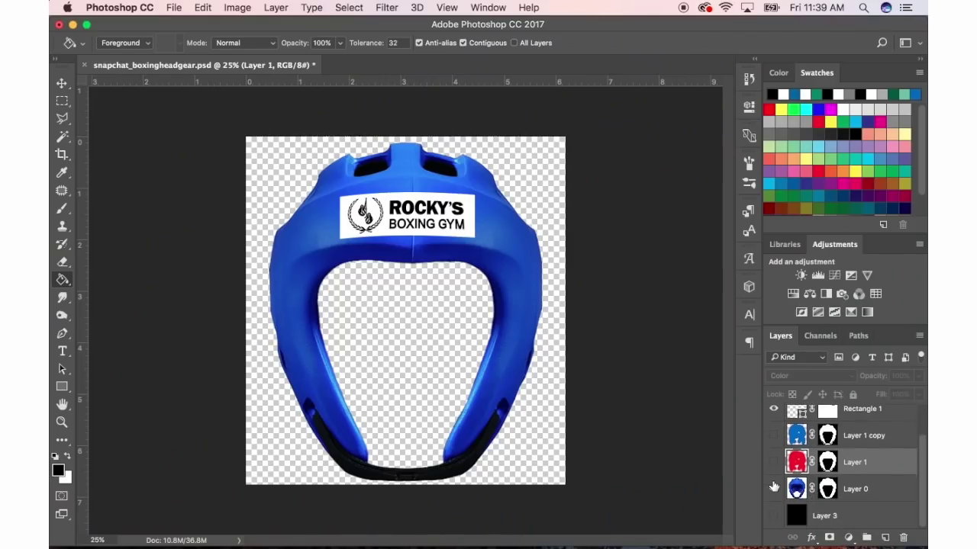
Step: Hide the Rectangle 1 and Layer 4 layers to remove the logo and its white patch from the headgear
{"action": "scroll", "coordinate": [784, 467], "scroll_direction": "up", "scroll_amount": 2}
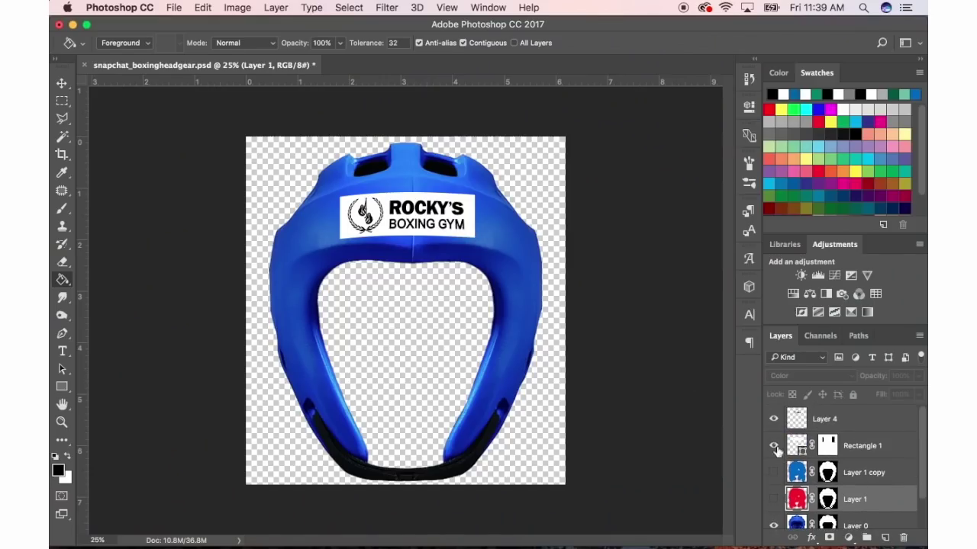
{"action": "left_click", "coordinate": [773, 445]}
{"action": "left_click", "coordinate": [774, 419]}
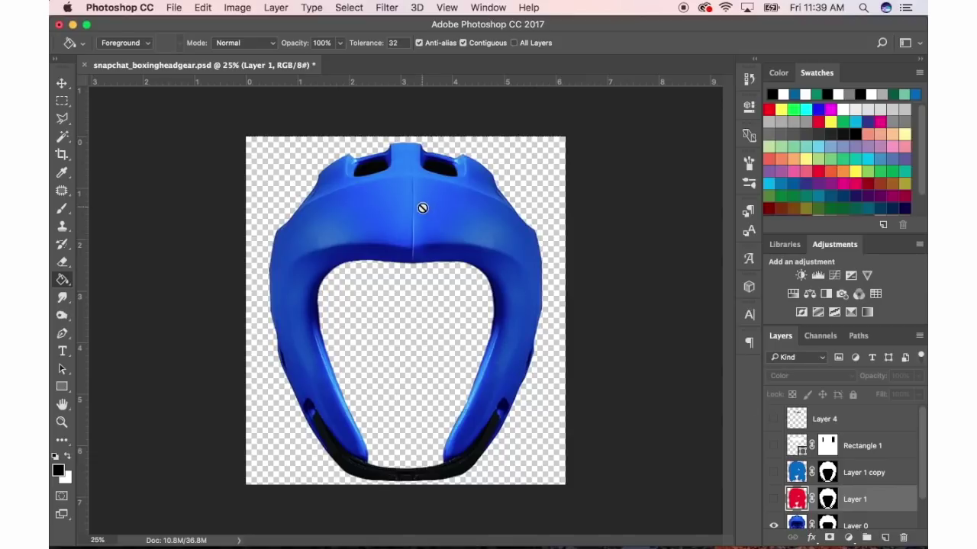
{"action": "scroll", "coordinate": [828, 471], "scroll_direction": "down", "scroll_amount": 2}
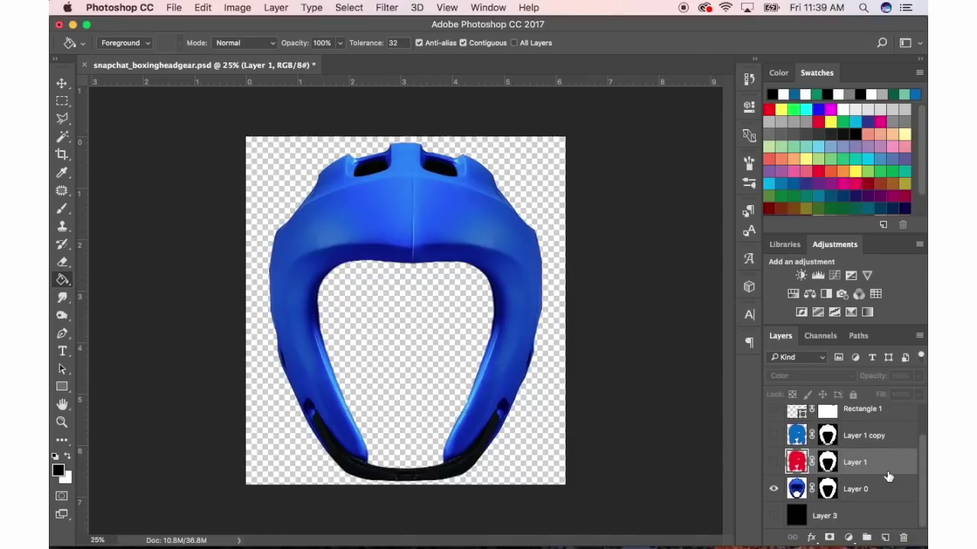
{"action": "scroll", "coordinate": [813, 461], "scroll_direction": "up", "scroll_amount": 2}
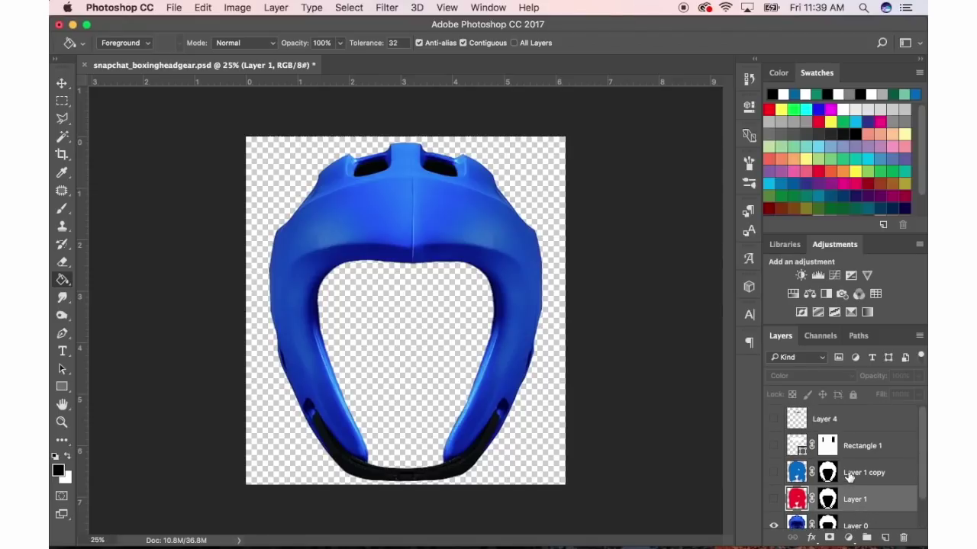
Step: Open rocky_logo_variations-07.png from the Snapchat Lens Example folder in Photoshop and select the whole logo image
{"action": "left_click", "coordinate": [73, 25]}
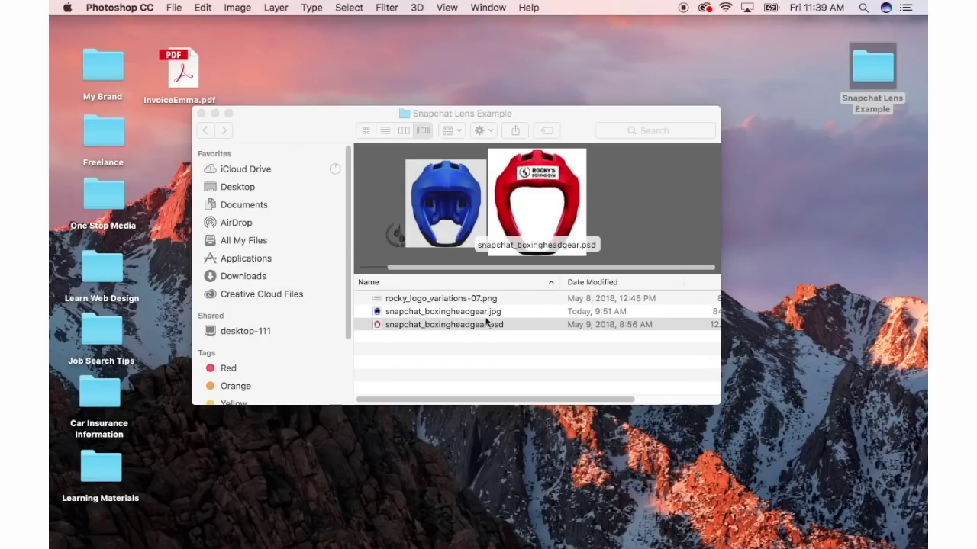
{"action": "left_click", "coordinate": [425, 298]}
{"action": "left_click_drag", "start_coordinate": [418, 297], "coordinate": [440, 524]}
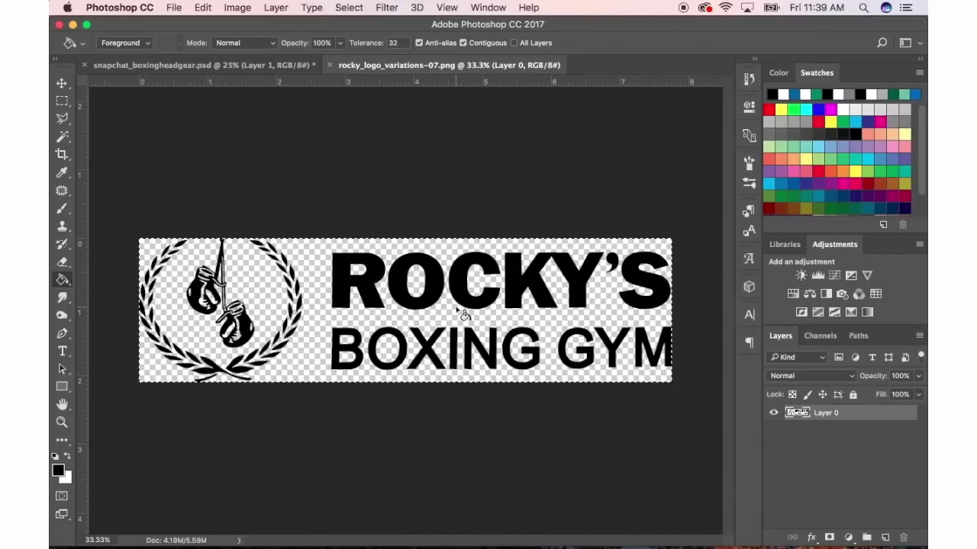
Step: Paste the Rocky's Boxing Gym logo onto a new layer above Layer 4 in snapchat_boxingheadgear.psd
{"action": "left_click", "coordinate": [253, 66]}
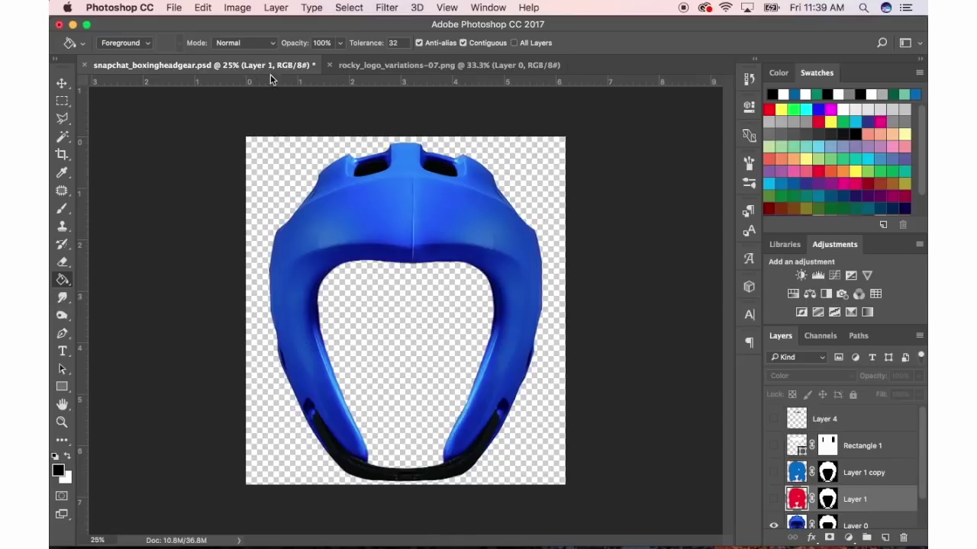
{"action": "left_click", "coordinate": [836, 419]}
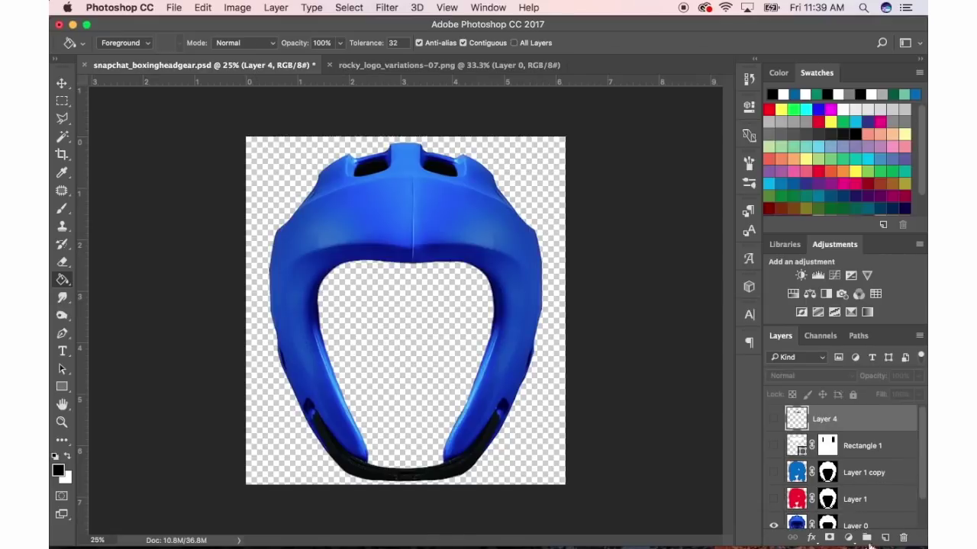
{"action": "left_click", "coordinate": [885, 538]}
{"action": "key", "text": "super+v"}
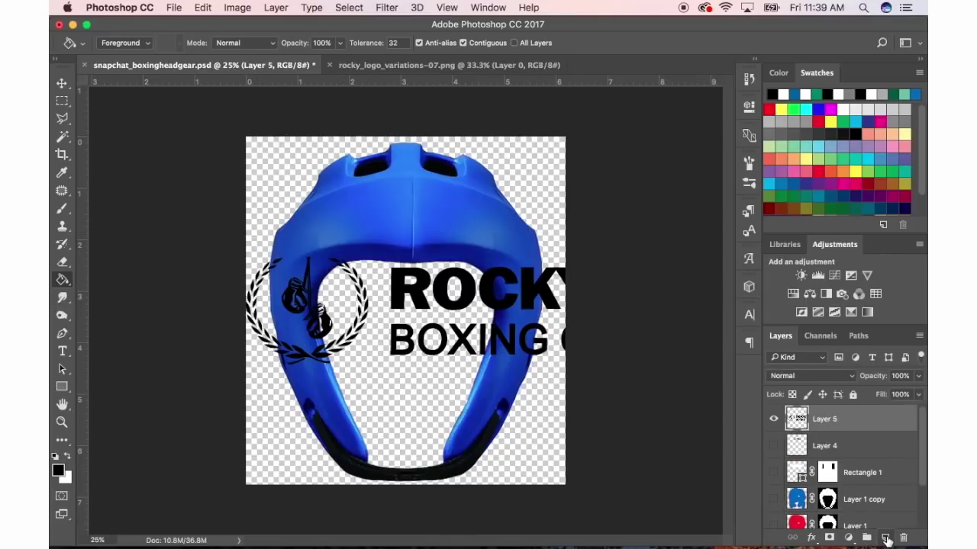
Step: Scale the pasted logo down, position it on the headgear's forehead, and make Layer 5 visible
{"action": "key", "text": "super+t"}
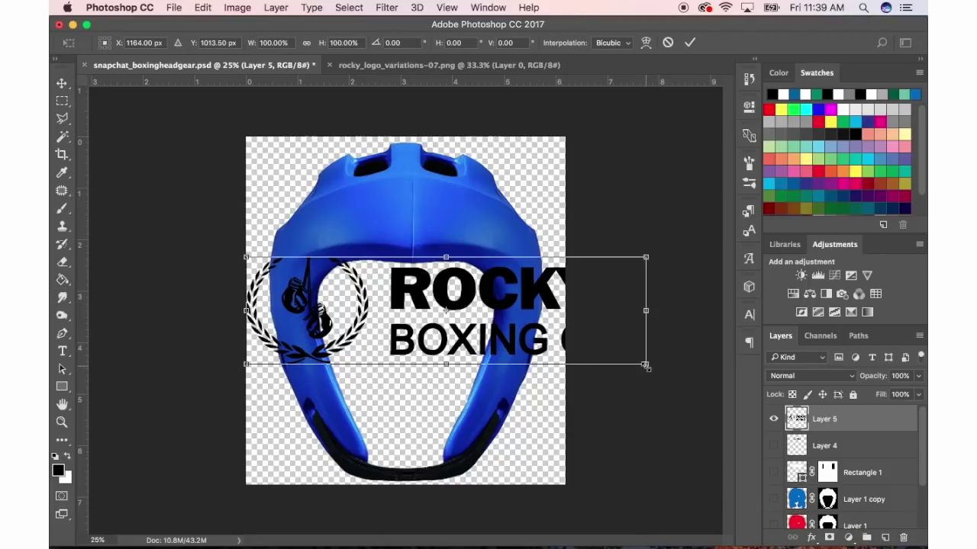
{"action": "left_click_drag", "start_coordinate": [639, 361], "coordinate": [572, 327]}
{"action": "key", "text": "Escape"}
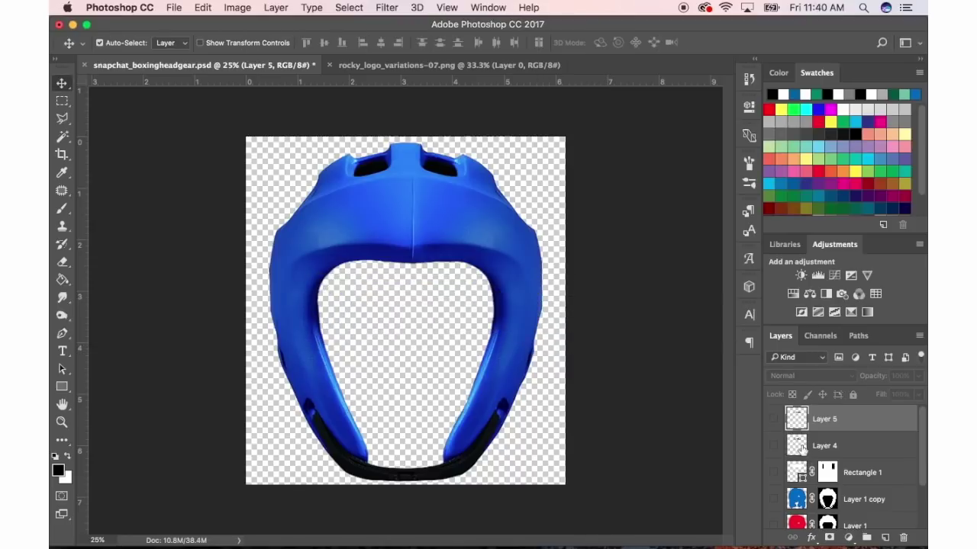
{"action": "left_click", "coordinate": [774, 418]}
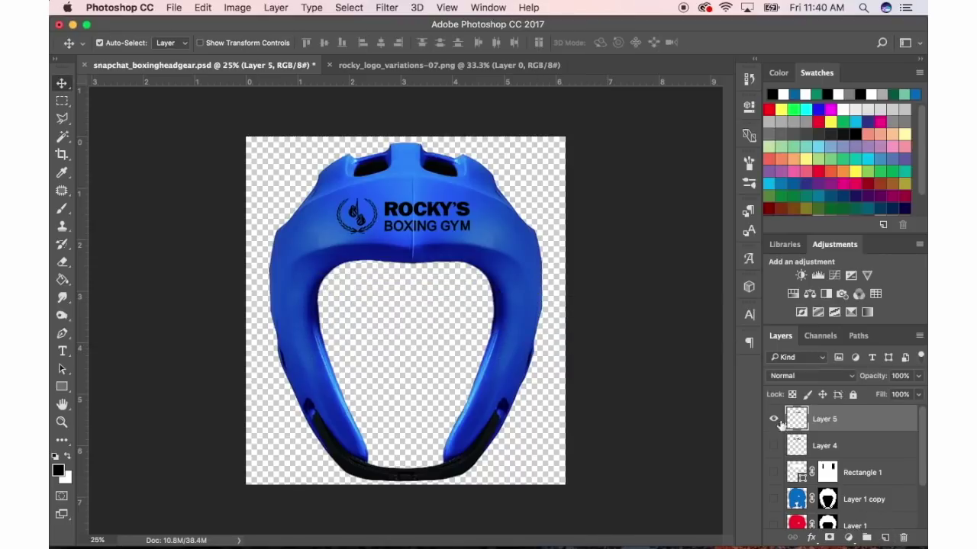
Step: Add a new layer beneath the logo's Layer 5 and fill a rectangle behind the logo with white
{"action": "left_click", "coordinate": [884, 537]}
{"action": "left_click_drag", "start_coordinate": [792, 424], "coordinate": [793, 454]}
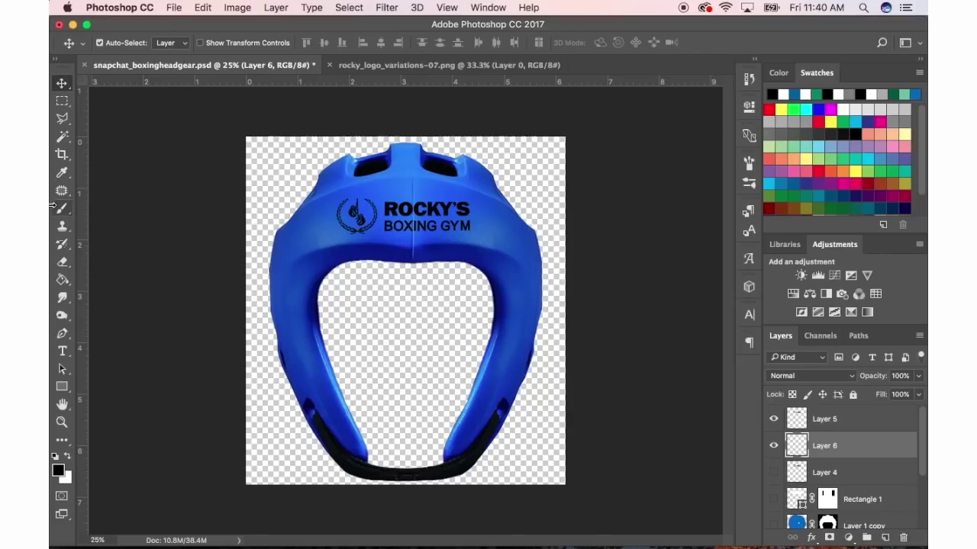
{"action": "key", "text": "x"}
{"action": "key", "text": "alt+BackSpace"}
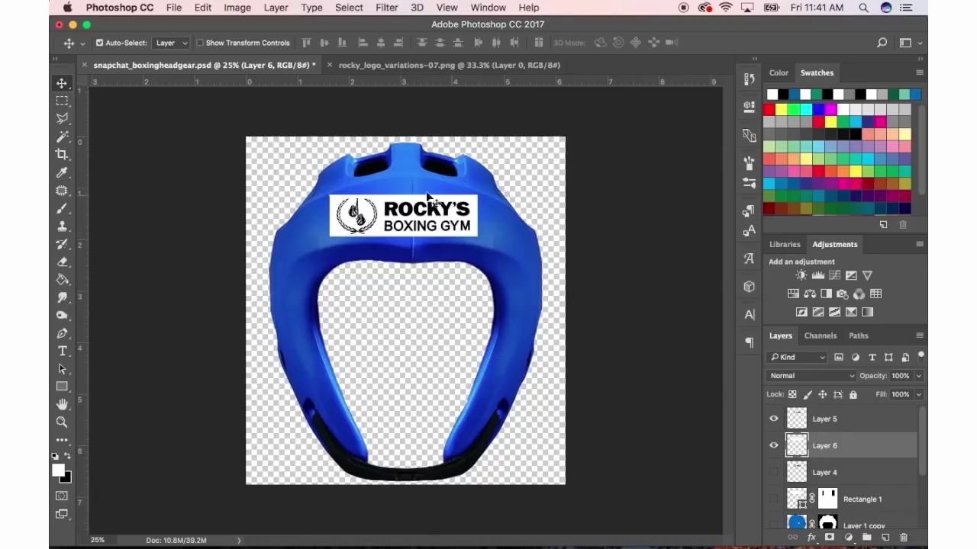
Step: Warp the white rectangle on Layer 6 slightly at its upper edge to follow the headgear's curve
{"action": "left_click", "coordinate": [238, 7]}
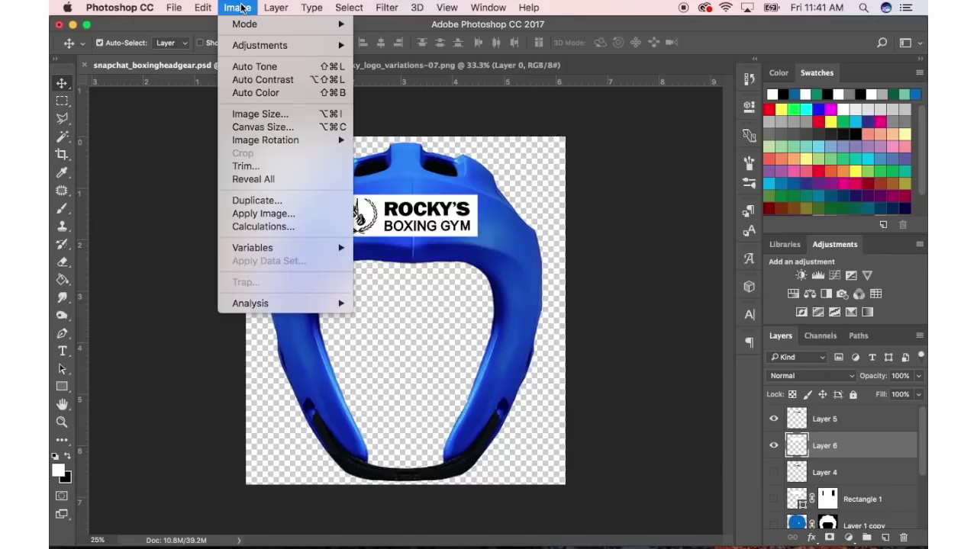
{"action": "mouse_move", "coordinate": [203, 6]}
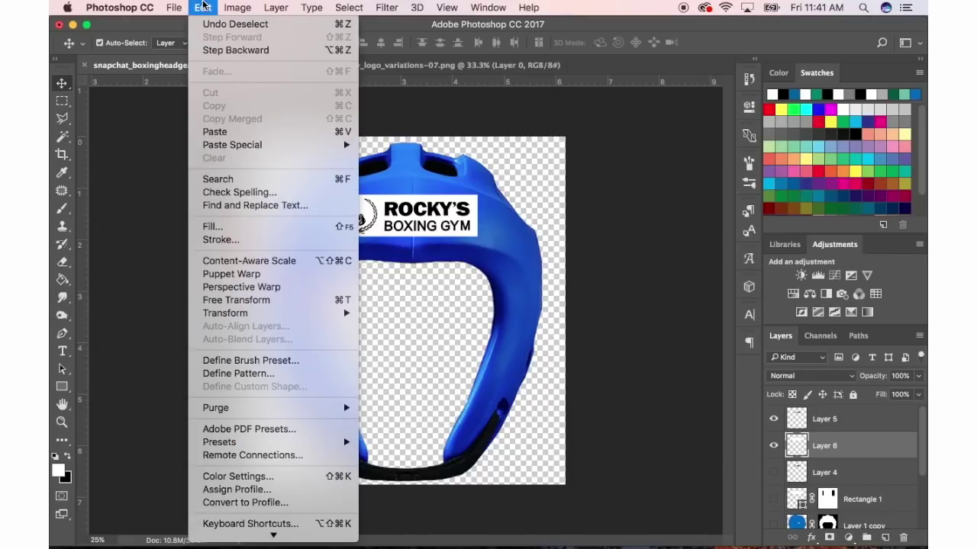
{"action": "mouse_move", "coordinate": [246, 312]}
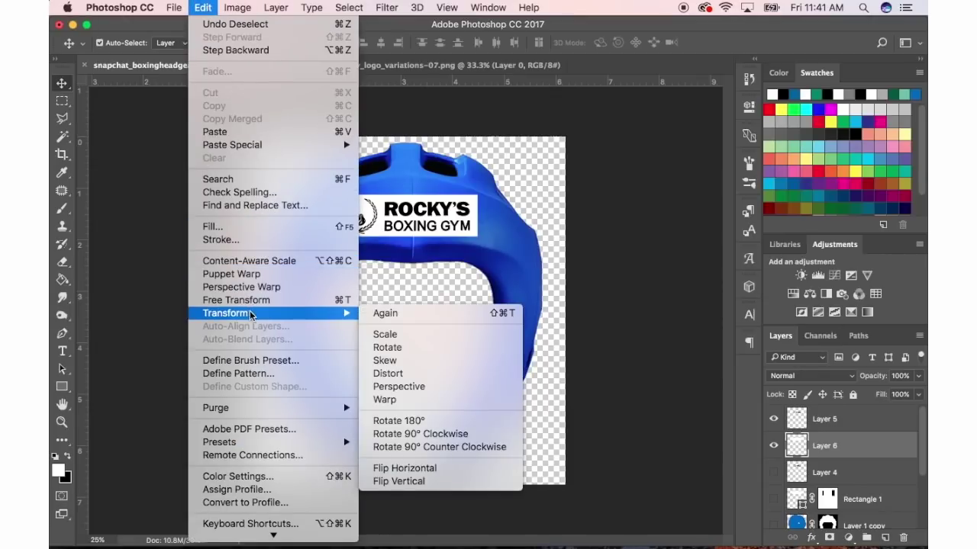
{"action": "left_click", "coordinate": [435, 399]}
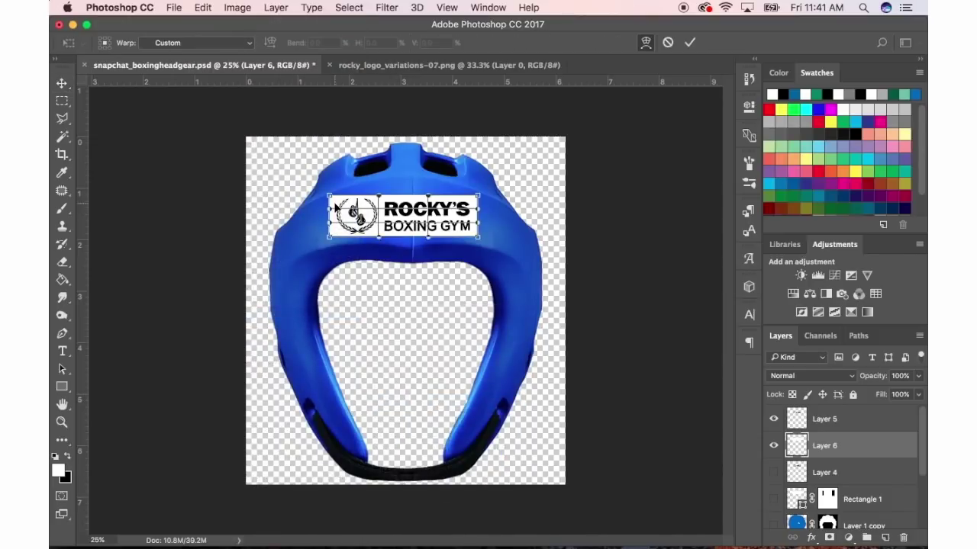
{"action": "left_click_drag", "start_coordinate": [330, 197], "coordinate": [379, 196]}
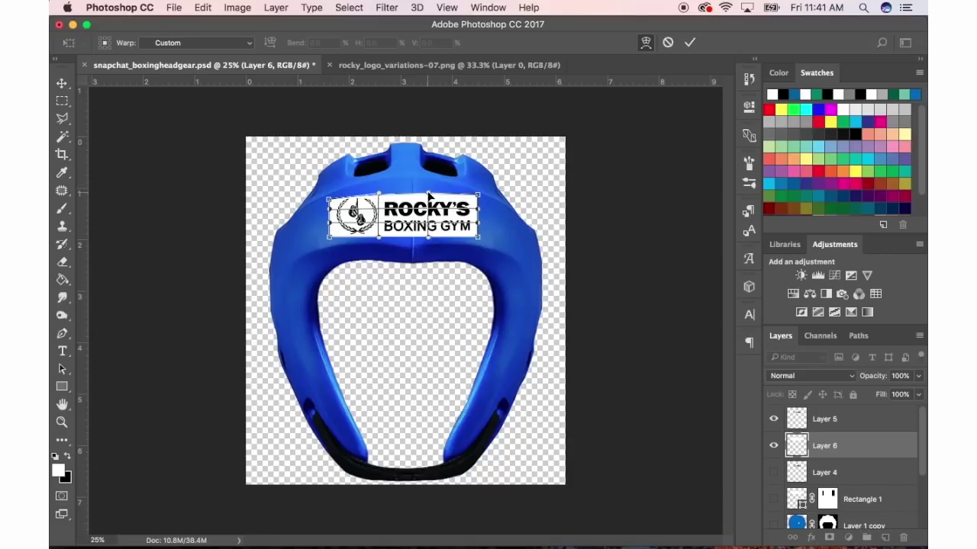
{"action": "key", "text": "Return"}
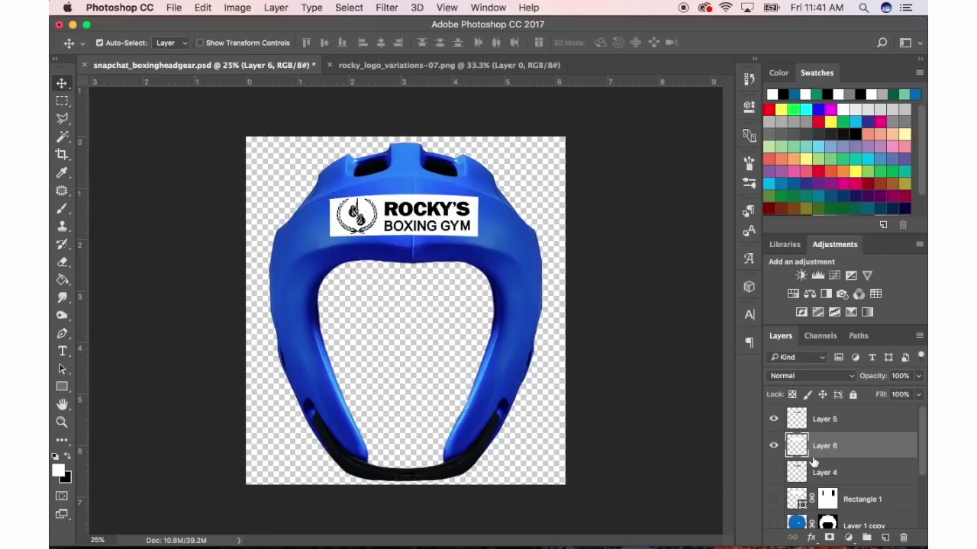
Step: Hide Layer 5 and Layer 6, and show the prepared logo on Layer 4 with its Rectangle 1 patch
{"action": "left_click", "coordinate": [774, 446]}
{"action": "left_click", "coordinate": [773, 419]}
{"action": "left_click", "coordinate": [773, 472]}
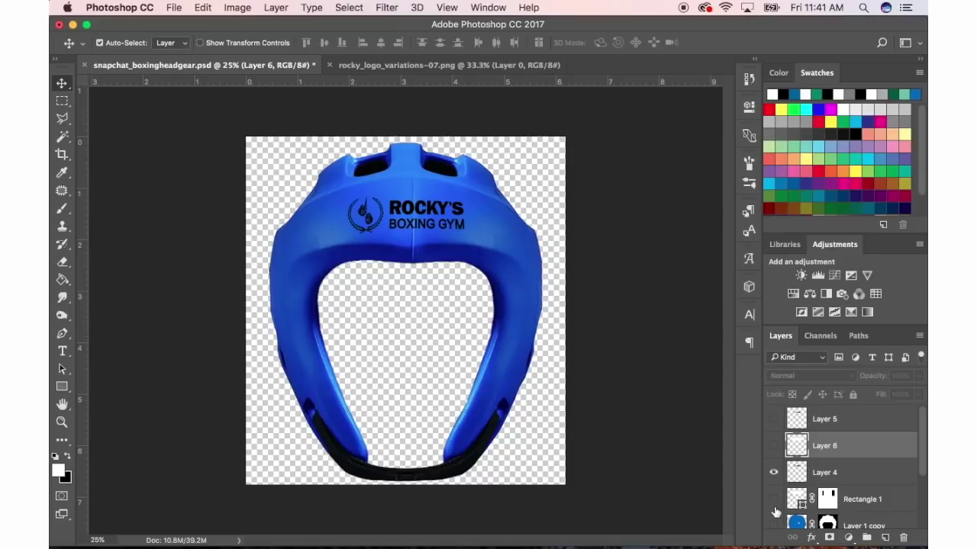
{"action": "left_click", "coordinate": [773, 500]}
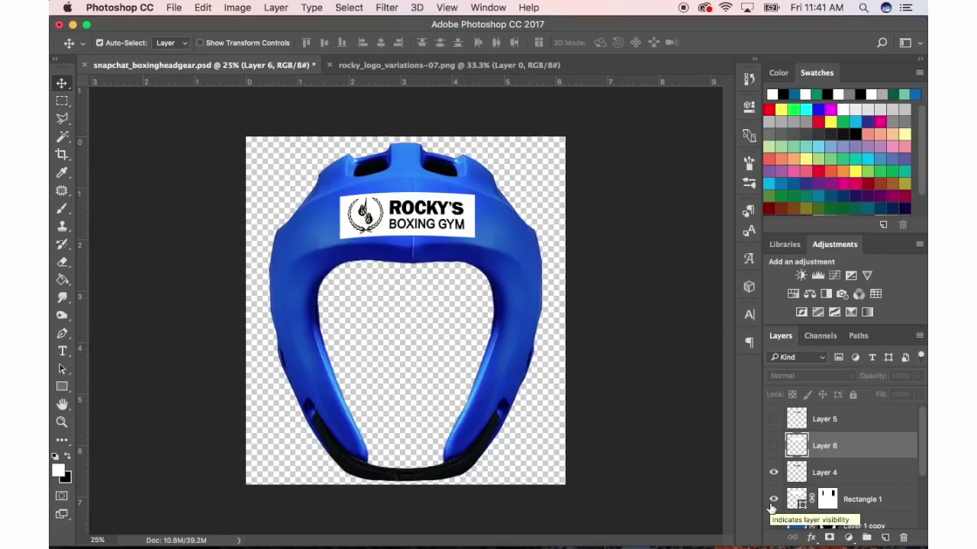
Step: Add a new empty layer directly above the blue headgear's Layer 0
{"action": "scroll", "coordinate": [797, 496], "scroll_direction": "down", "scroll_amount": 3}
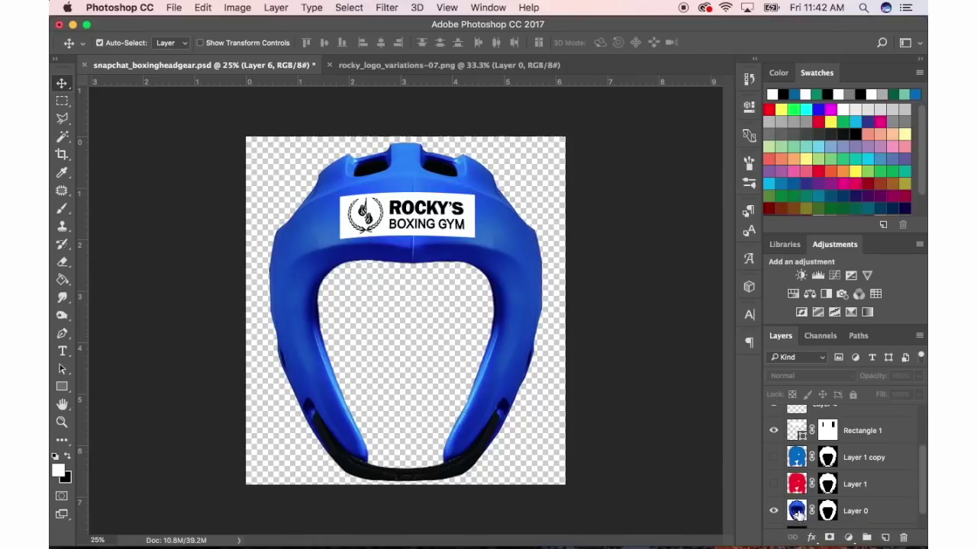
{"action": "left_click", "coordinate": [796, 511]}
{"action": "left_click", "coordinate": [885, 538]}
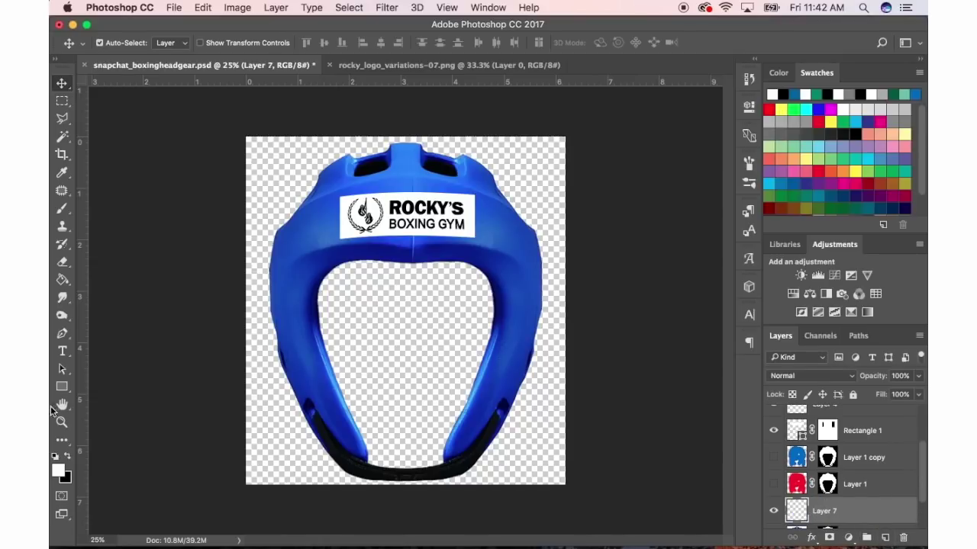
Step: Paint red over the headgear's lower left side on Layer 7 using a 300 px brush
{"action": "left_click", "coordinate": [771, 109]}
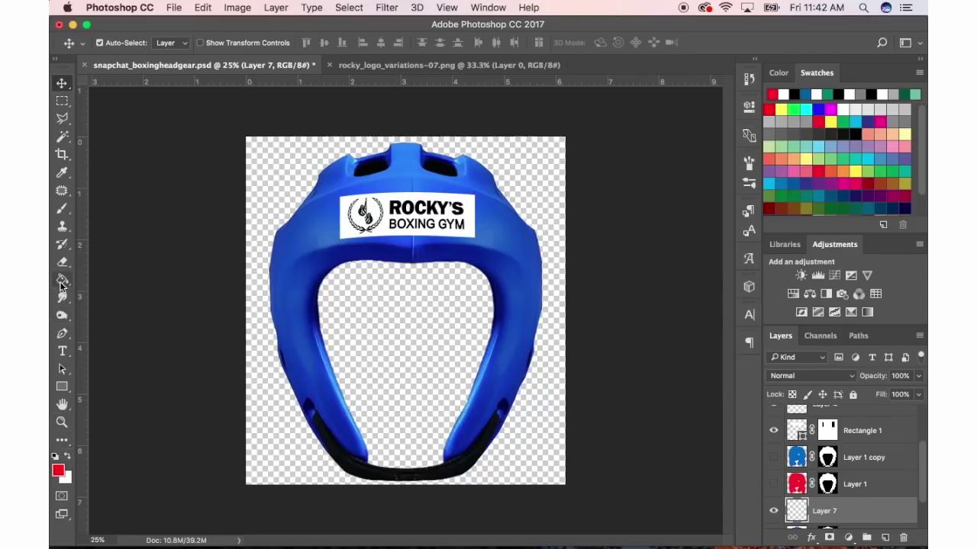
{"action": "left_click", "coordinate": [62, 209]}
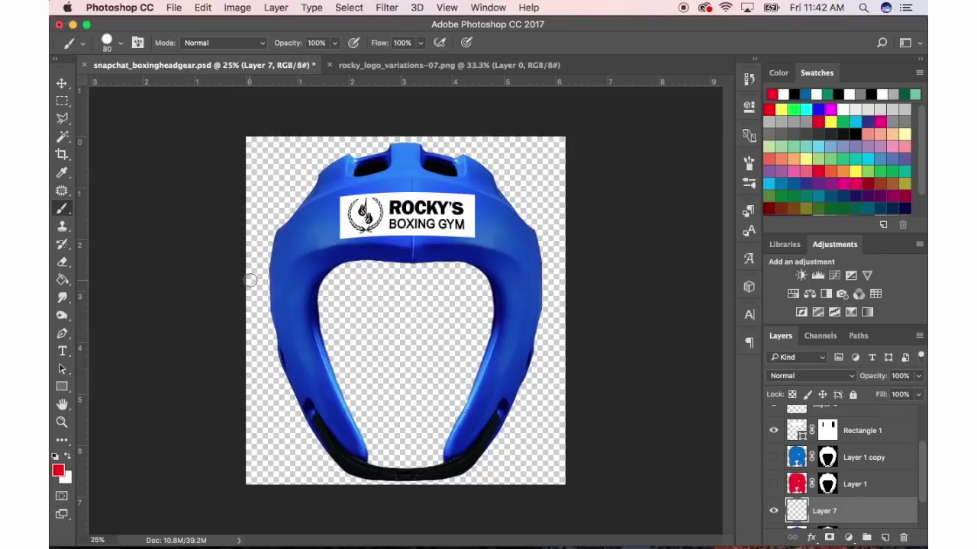
{"action": "key", "text": "bracketright"}
{"action": "key", "text": "bracketright"}
{"action": "key", "text": "bracketright"}
{"action": "key", "text": "bracketright"}
{"action": "key", "text": "bracketright"}
{"action": "key", "text": "bracketright"}
{"action": "key", "text": "bracketright"}
{"action": "key", "text": "bracketright"}
{"action": "mouse_move", "coordinate": [371, 435]}
{"action": "left_mouse_down"}
{"action": "mouse_move", "coordinate": [326, 384]}
{"action": "mouse_move", "coordinate": [302, 384]}
{"action": "mouse_move", "coordinate": [296, 398]}
{"action": "mouse_move", "coordinate": [305, 321]}
{"action": "left_mouse_up"}
Step: Set the blend mode of the red-painted Layer 7 to Color
{"action": "left_click", "coordinate": [811, 376]}
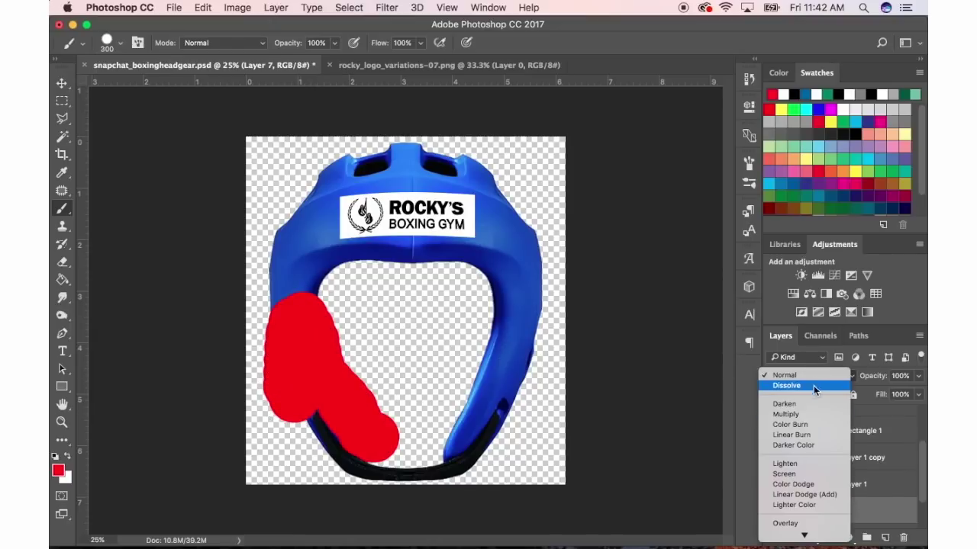
{"action": "scroll", "coordinate": [803, 427], "scroll_direction": "down", "scroll_amount": 3}
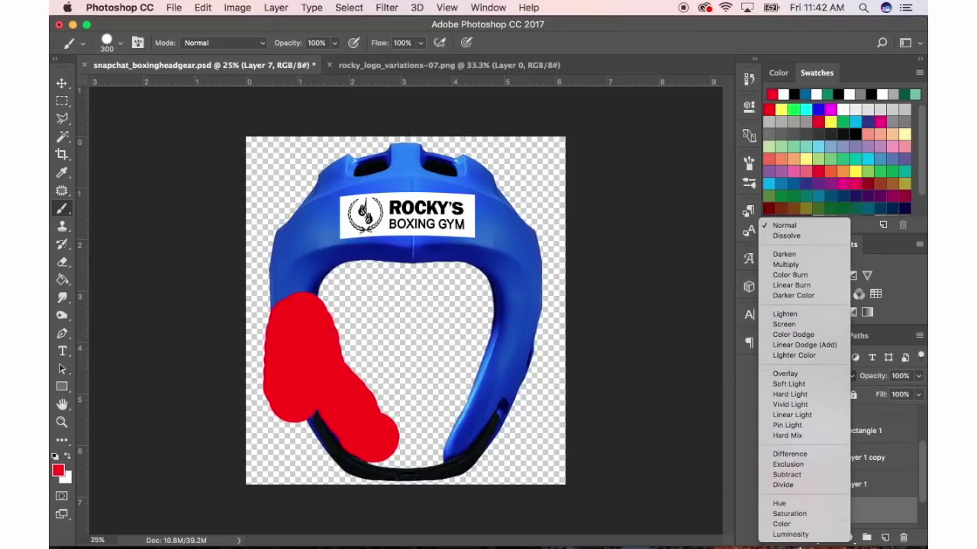
{"action": "left_click", "coordinate": [782, 525]}
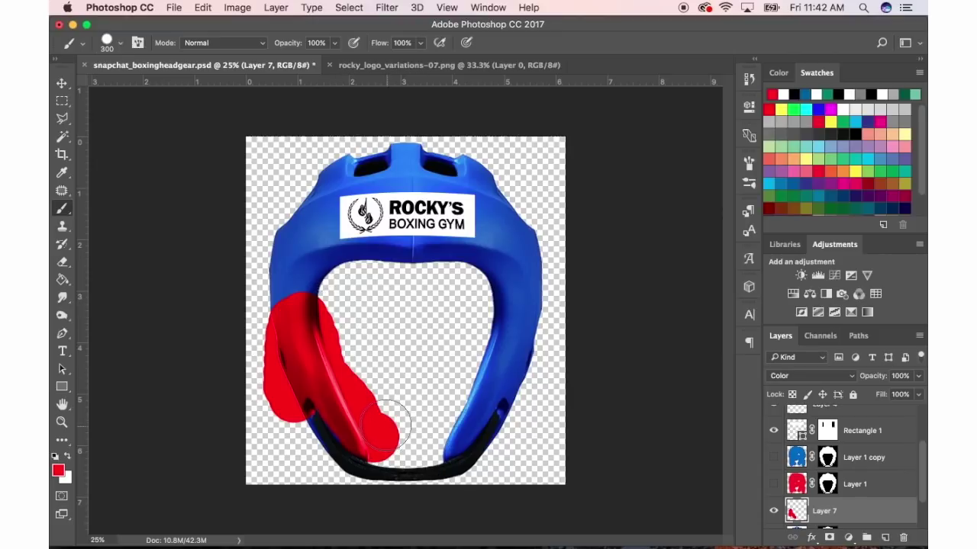
Step: Hide the partly painted Layer 7 and show the finished red Layer 1, toggling it to compare with the blue headgear
{"action": "left_click", "coordinate": [774, 511]}
{"action": "left_click", "coordinate": [774, 484]}
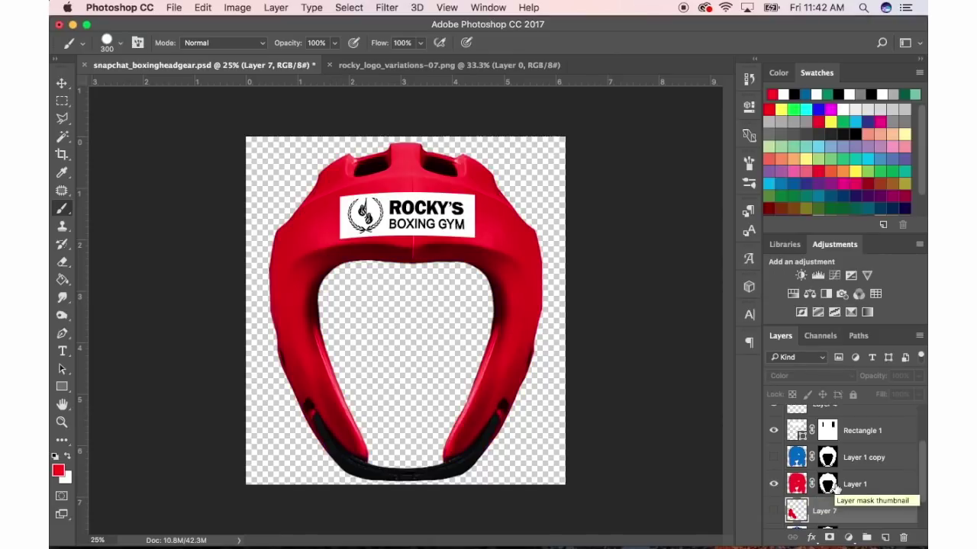
{"action": "scroll", "coordinate": [771, 481], "scroll_direction": "down", "scroll_amount": 2}
{"action": "left_click", "coordinate": [774, 496]}
{"action": "left_click", "coordinate": [773, 443]}
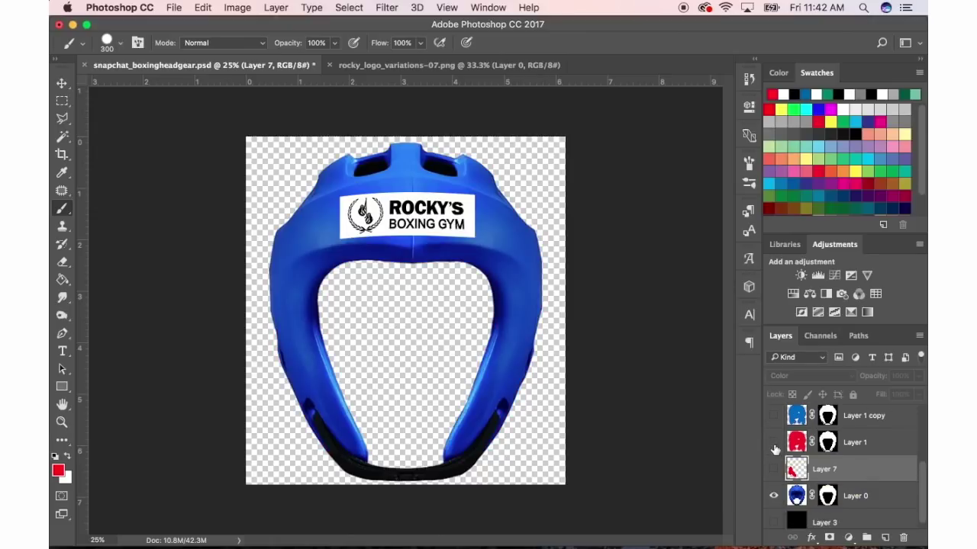
{"action": "left_click", "coordinate": [773, 442]}
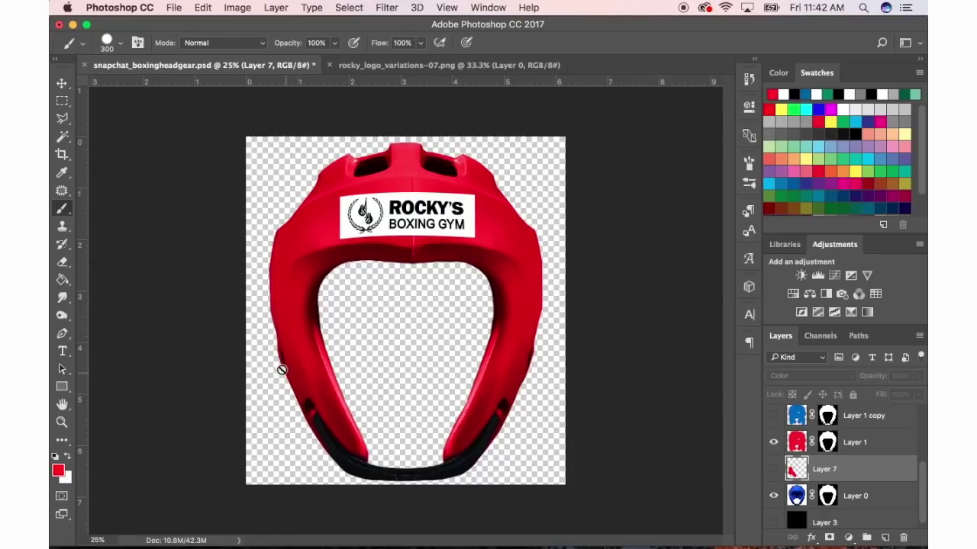
Step: Save the red headgear as a PNG named snapchat_boxingheadgear_red.png in the Snapchat Lens Example folder
{"action": "left_click", "coordinate": [174, 8]}
{"action": "left_click", "coordinate": [231, 155]}
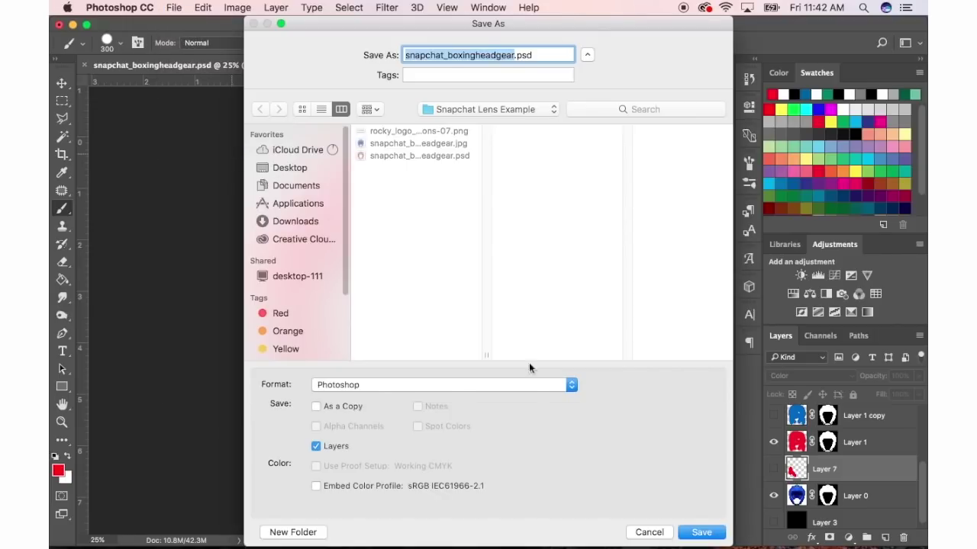
{"action": "left_click", "coordinate": [571, 386]}
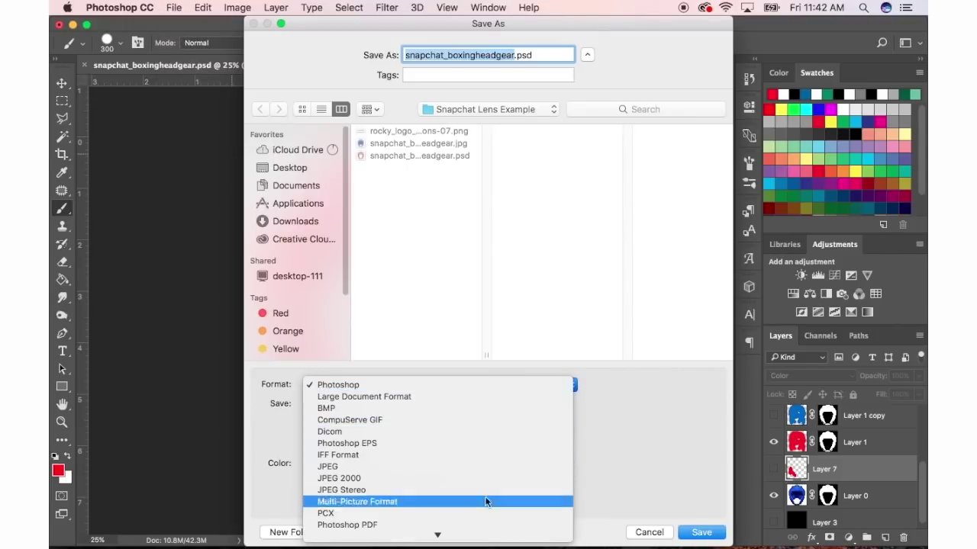
{"action": "left_click", "coordinate": [363, 467]}
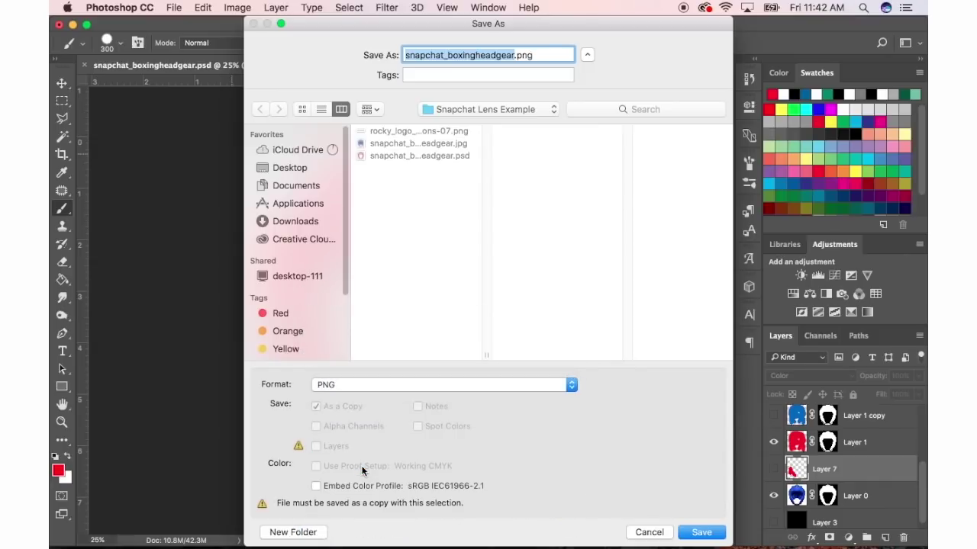
{"action": "left_click", "coordinate": [515, 57]}
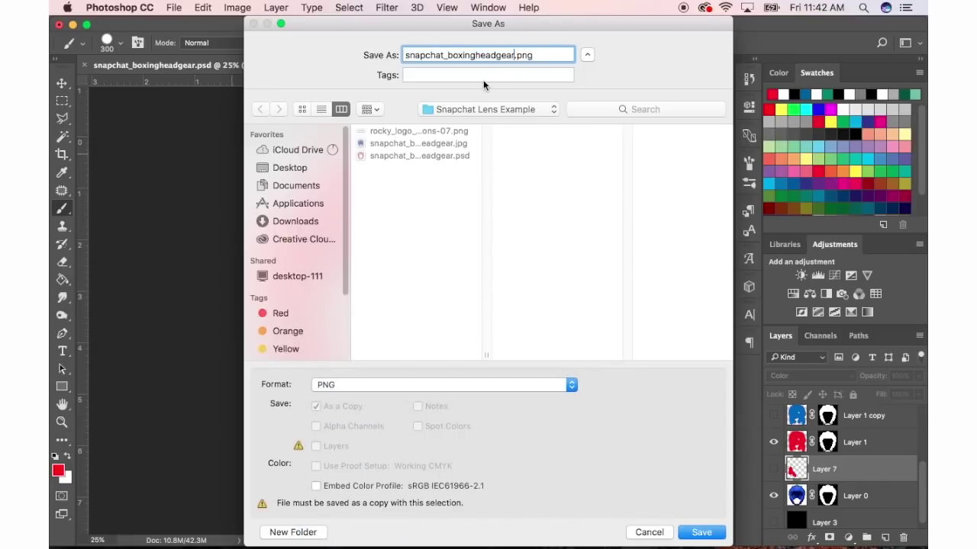
{"action": "type", "text": "_red"}
{"action": "left_click", "coordinate": [699, 531]}
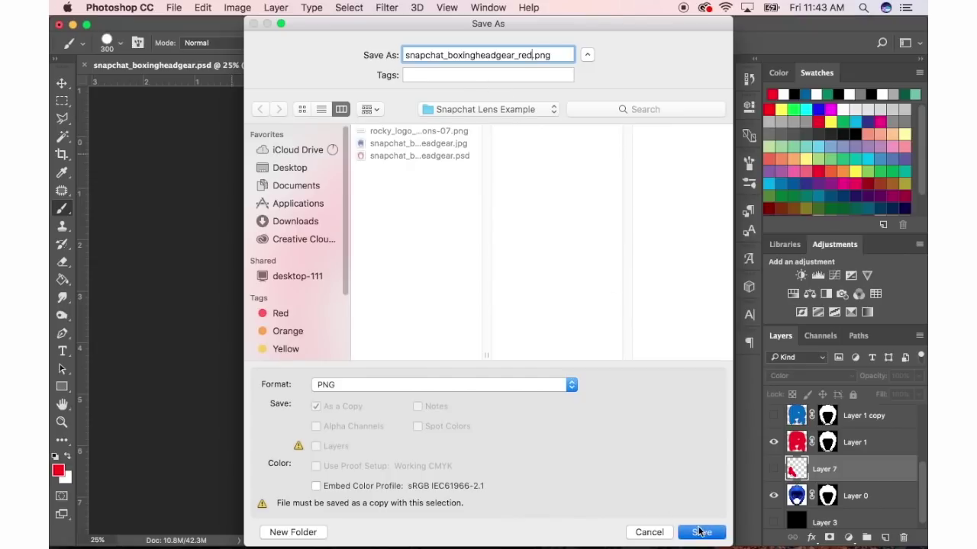
{"action": "key", "text": "Return"}
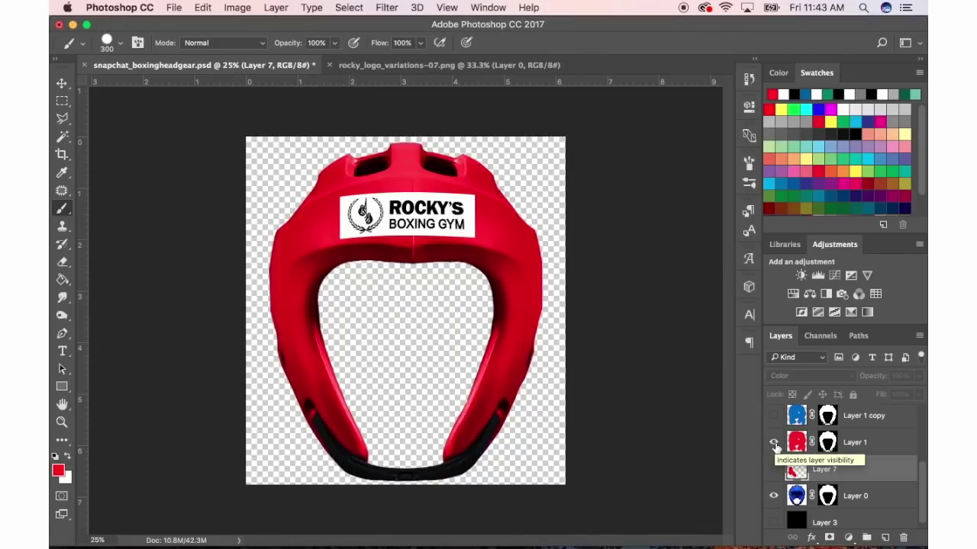
Step: Hide the red Layer 1 and save the blue headgear as a PNG named snapchat_boxingheadgear_blue.png in the Snapchat Lens Example folder
{"action": "left_click", "coordinate": [774, 443]}
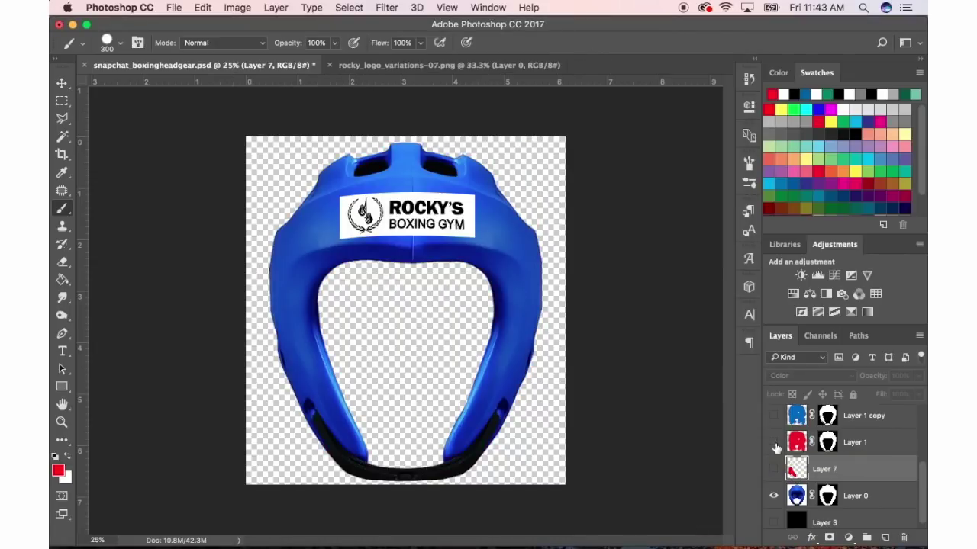
{"action": "left_click", "coordinate": [175, 9]}
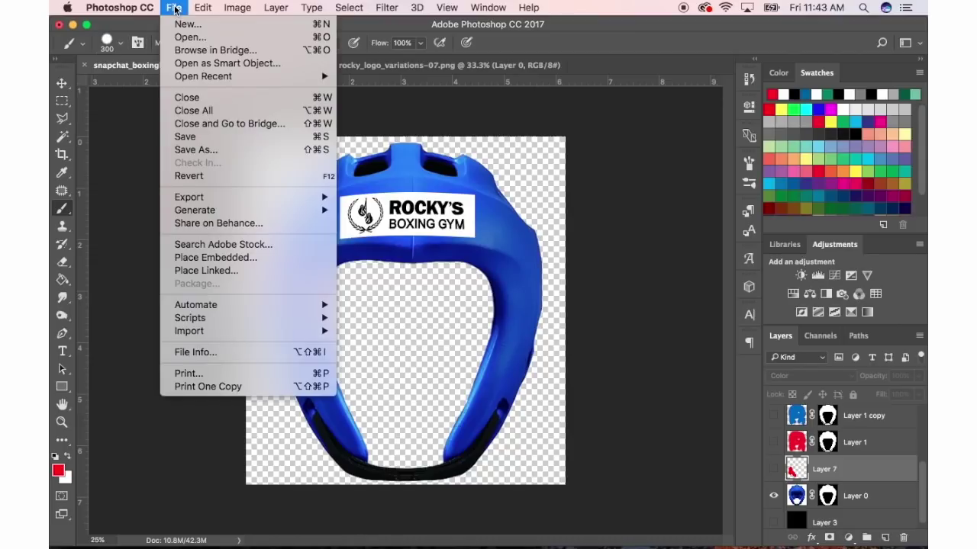
{"action": "left_click", "coordinate": [195, 150]}
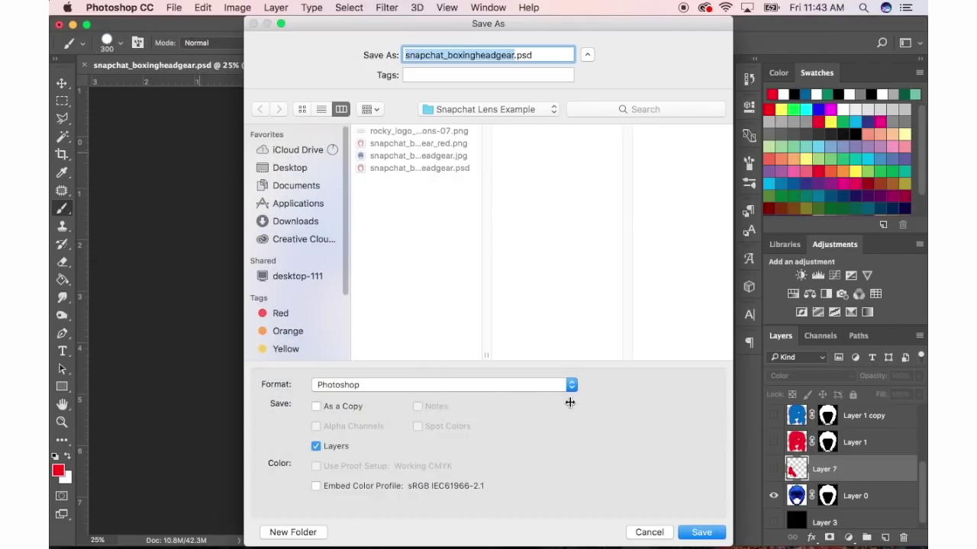
{"action": "left_click", "coordinate": [571, 384]}
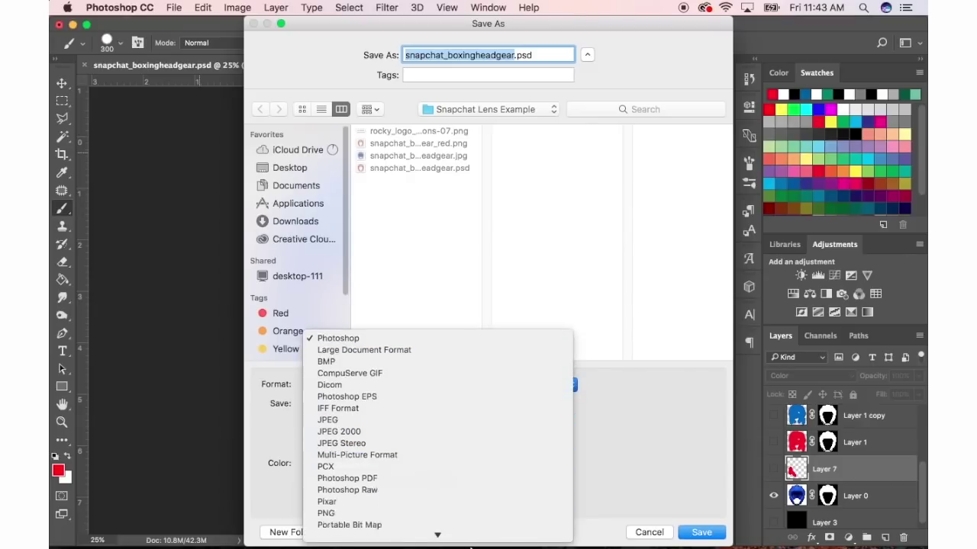
{"action": "left_click", "coordinate": [399, 461]}
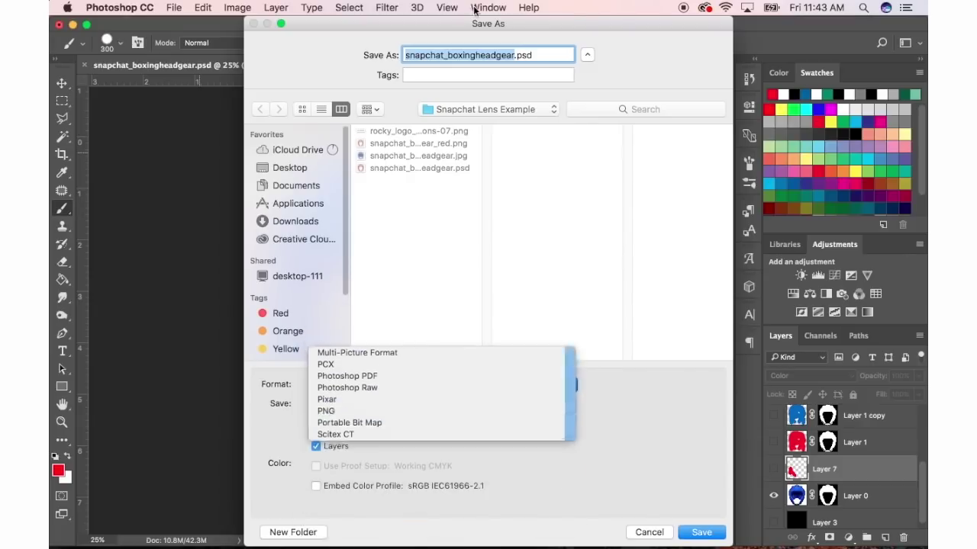
{"action": "left_click", "coordinate": [514, 55]}
{"action": "type", "text": "_blue"}
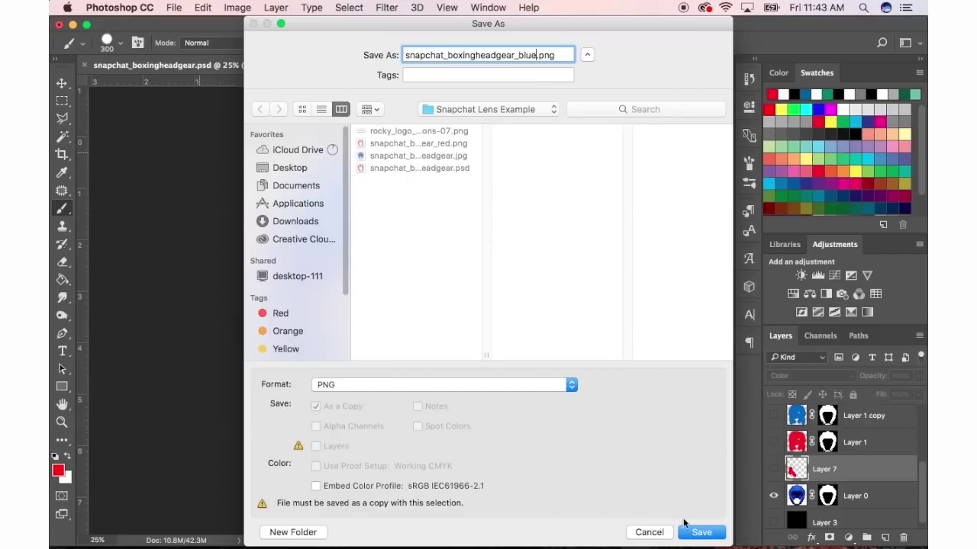
{"action": "left_click", "coordinate": [701, 532]}
{"action": "key", "text": "Return"}
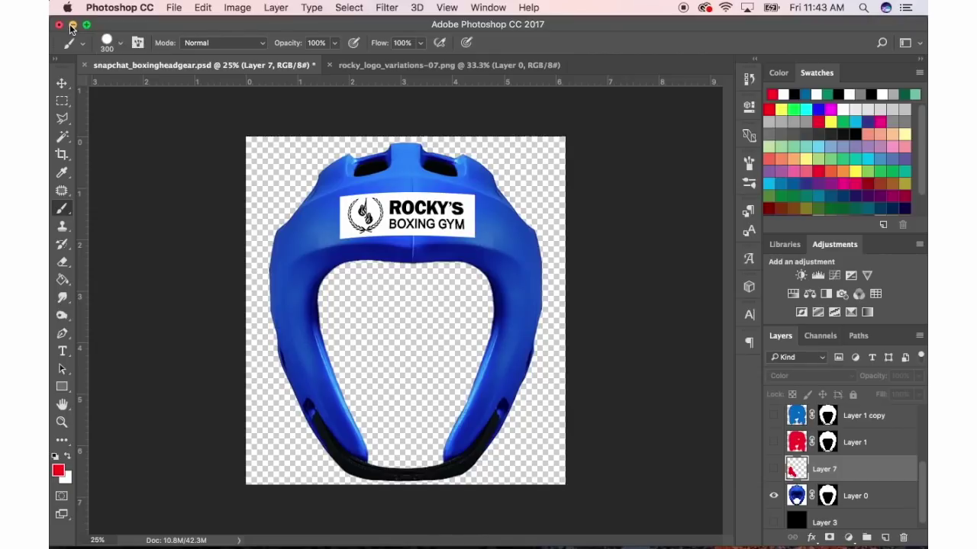
Step: Switch to Lens Studio and import the blue and red headgear PNGs from the Snapchat Lens Example folder as resources
{"action": "left_click", "coordinate": [73, 25]}
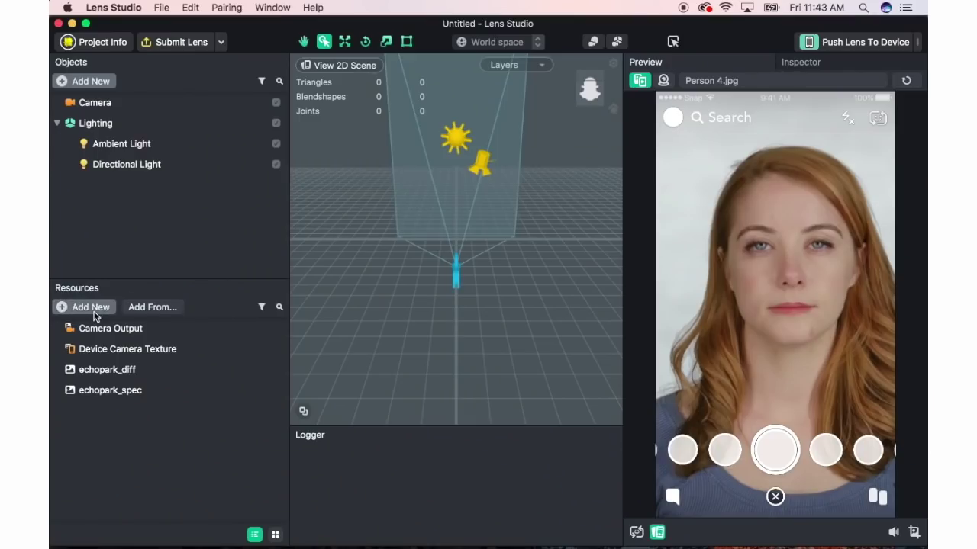
{"action": "left_click", "coordinate": [90, 308]}
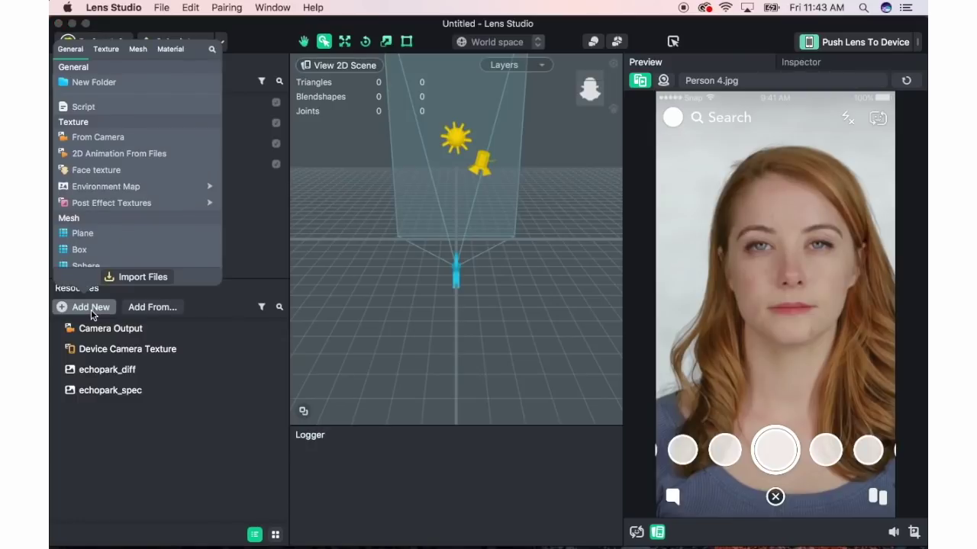
{"action": "left_click", "coordinate": [134, 280]}
{"action": "left_click", "coordinate": [431, 122]}
{"action": "left_click", "coordinate": [431, 135], "text": "shift"}
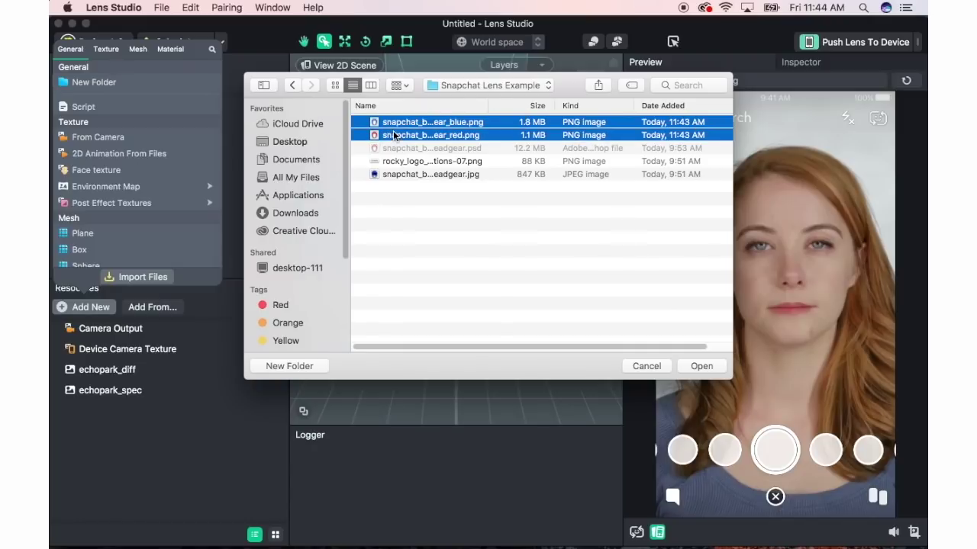
{"action": "left_click", "coordinate": [701, 367]}
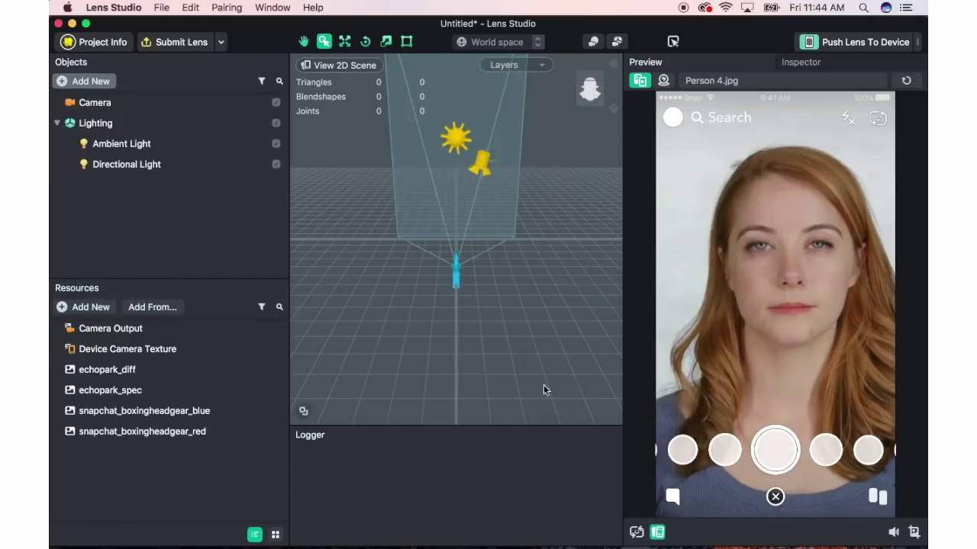
{"action": "left_click", "coordinate": [152, 432]}
{"action": "key", "text": "Up"}
{"action": "key", "text": "Down"}
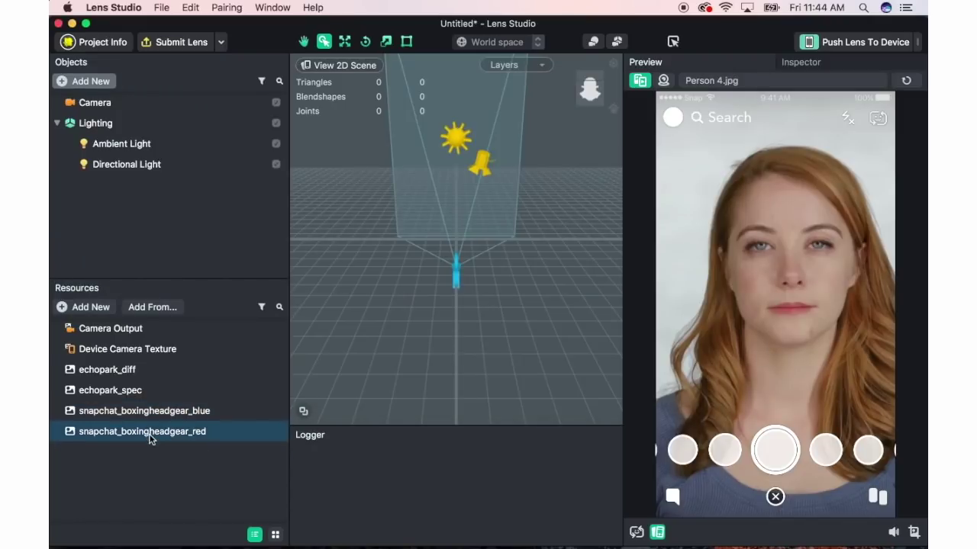
{"action": "key", "text": "Up"}
{"action": "key", "text": "Down"}
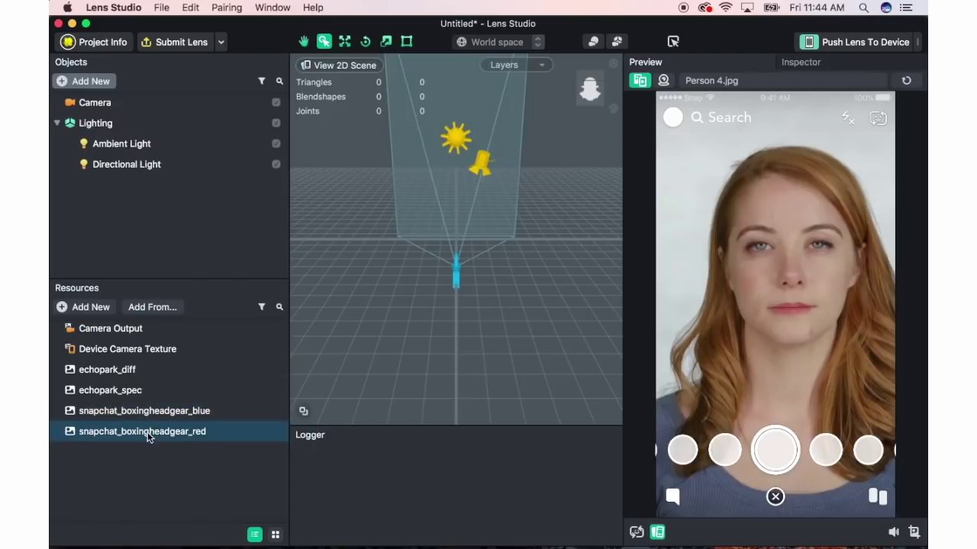
Step: Add a new face-tracked sprite object to the scene
{"action": "left_click", "coordinate": [84, 82]}
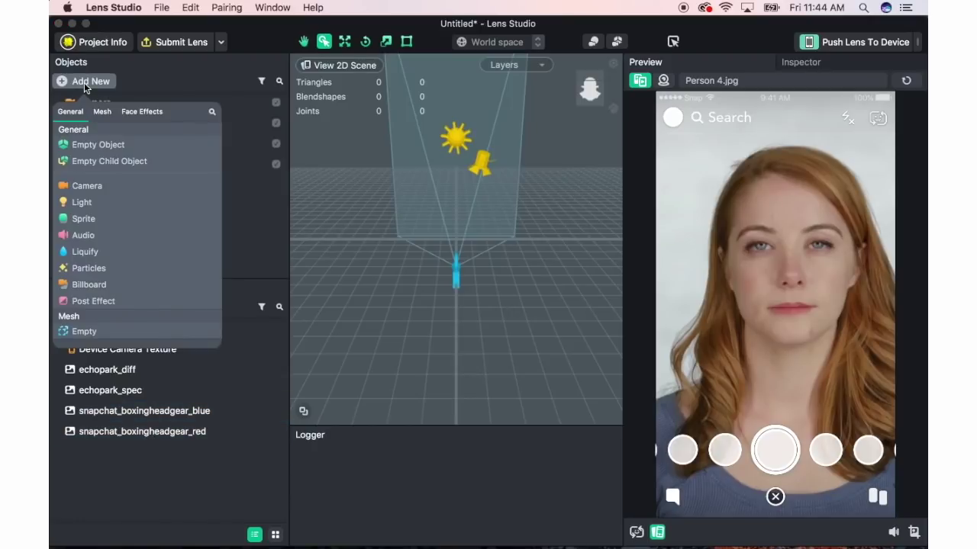
{"action": "scroll", "coordinate": [114, 215], "scroll_direction": "down", "scroll_amount": 10}
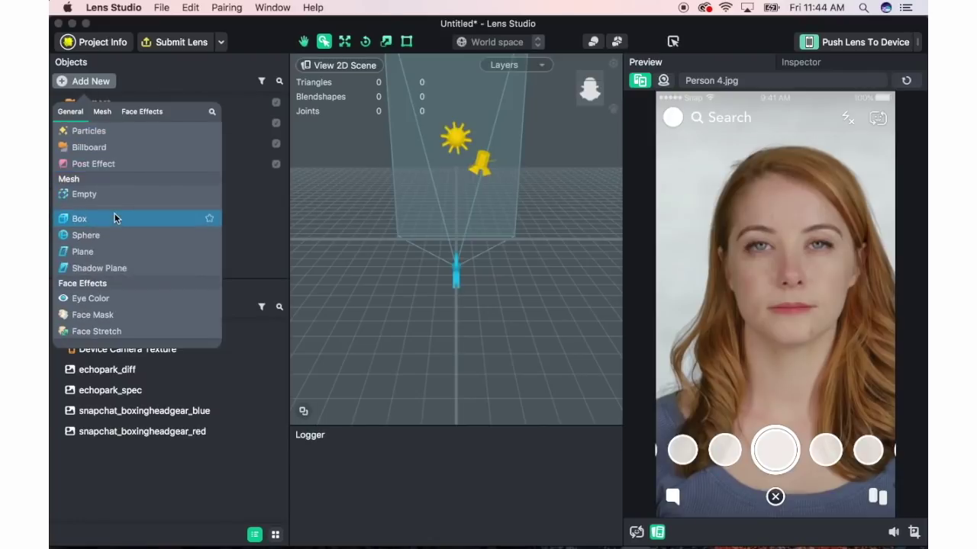
{"action": "left_click", "coordinate": [103, 214]}
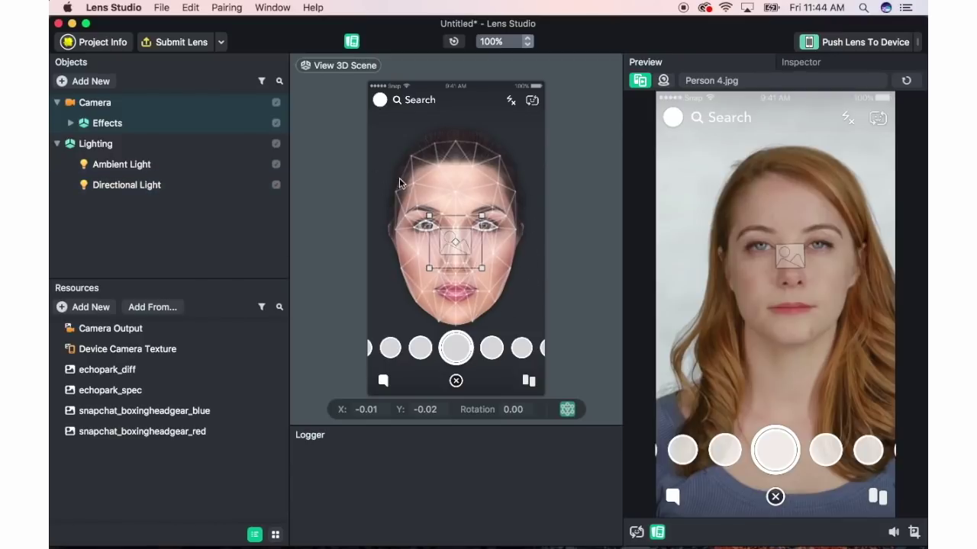
Step: Set the new sprite's texture to snapchat_boxingheadgear_red
{"action": "left_click", "coordinate": [822, 63]}
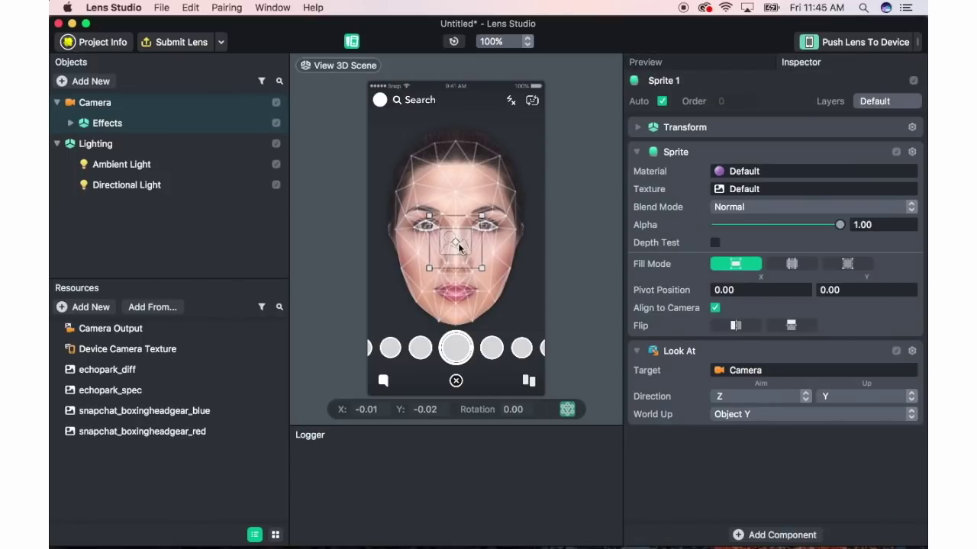
{"action": "left_click", "coordinate": [743, 189]}
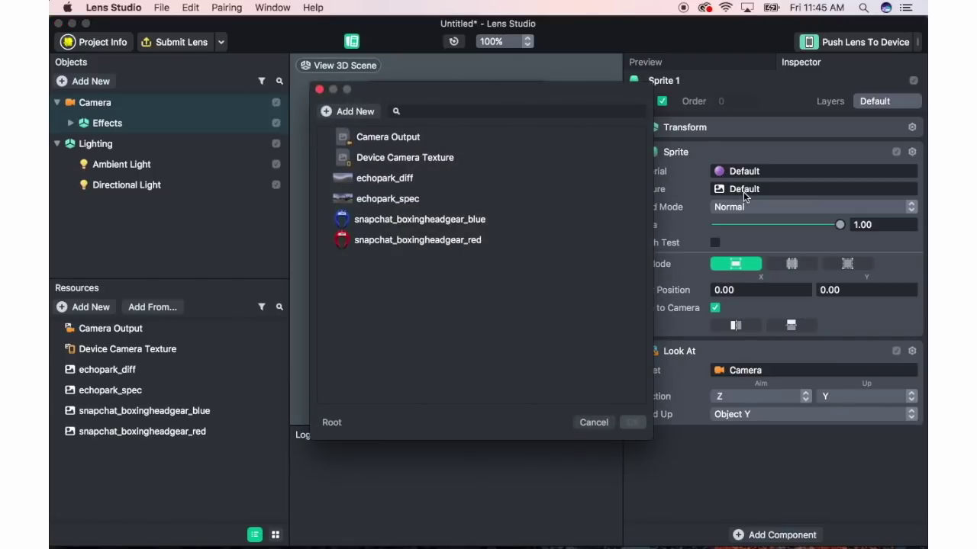
{"action": "left_click", "coordinate": [448, 241]}
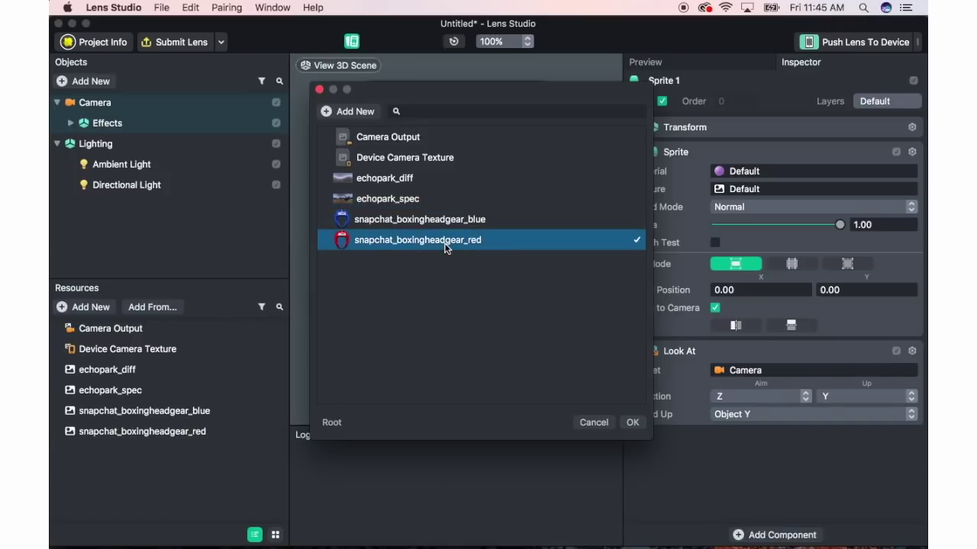
{"action": "left_click", "coordinate": [632, 423]}
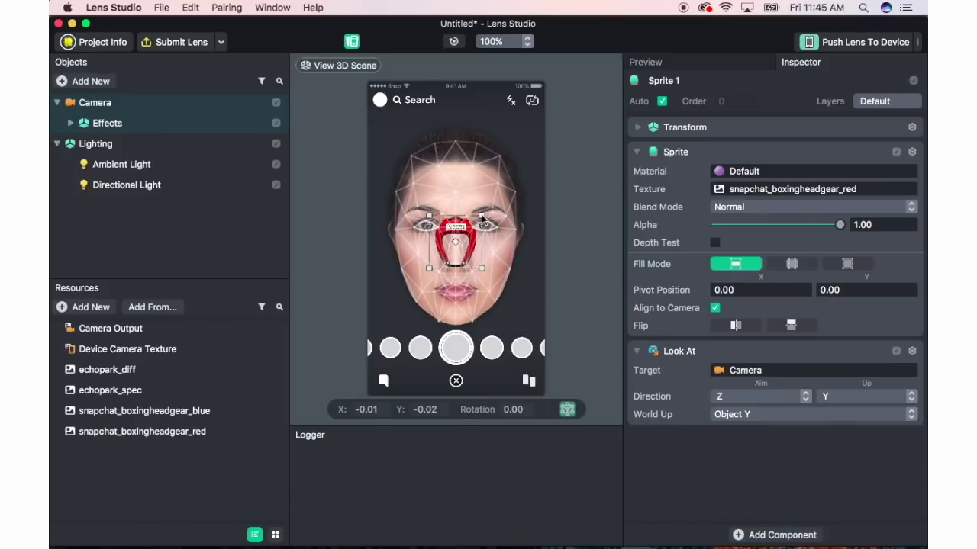
Step: Enlarge the red headgear sprite to surround the face and center it at about X 0.00, Y 0.08
{"action": "left_click_drag", "start_coordinate": [482, 219], "coordinate": [535, 123]}
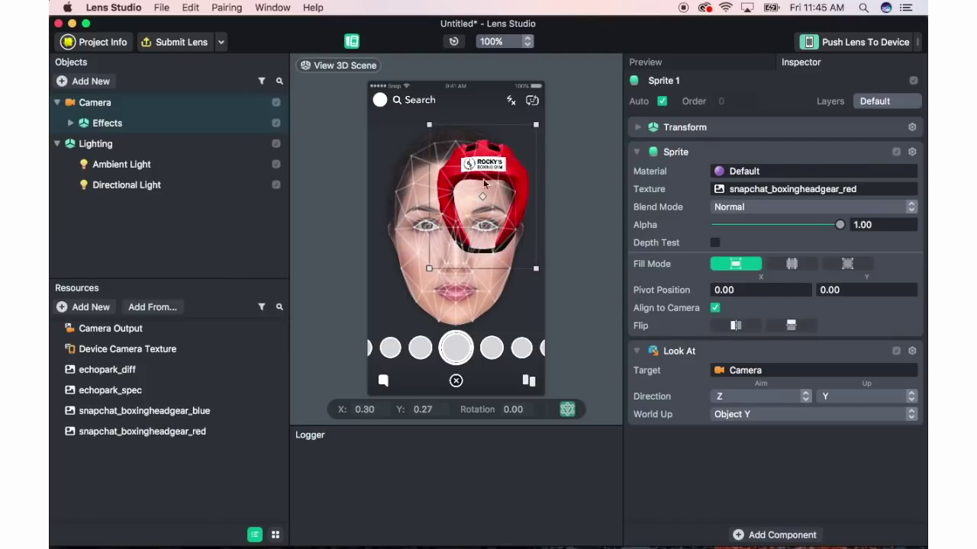
{"action": "left_click_drag", "start_coordinate": [374, 326], "coordinate": [351, 341]}
{"action": "left_click_drag", "start_coordinate": [545, 115], "coordinate": [562, 90]}
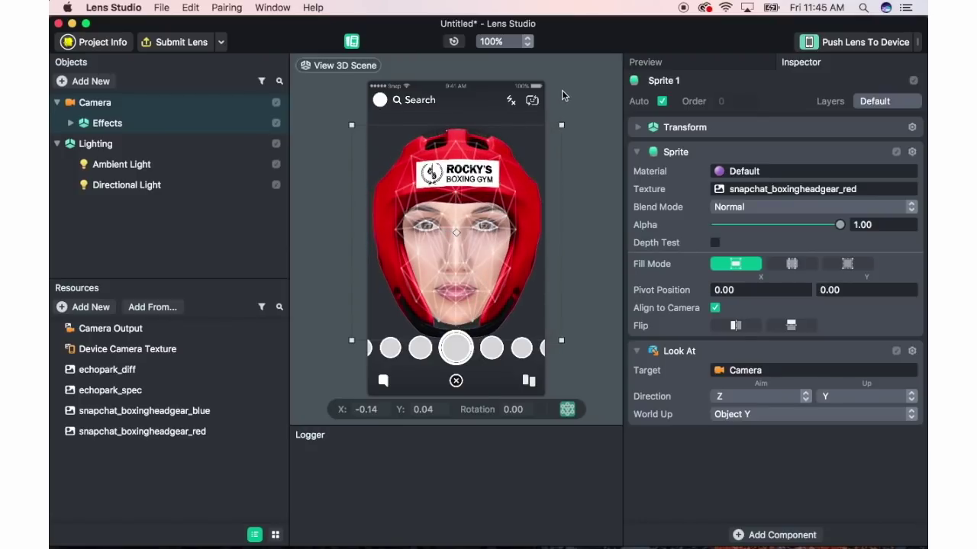
{"action": "left_click_drag", "start_coordinate": [505, 155], "coordinate": [507, 149]}
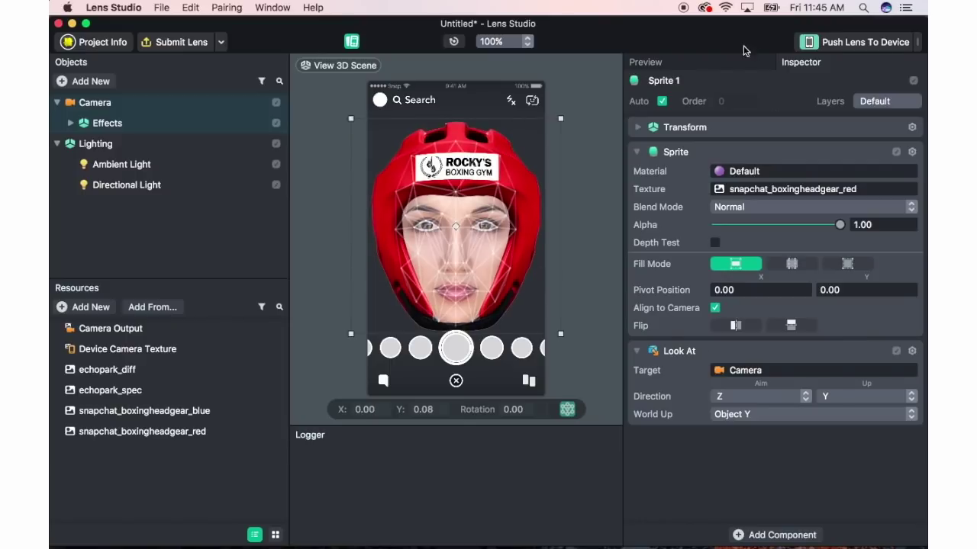
Step: Show the lens preview, extend the headgear sprite below the chin and recenter it at about X -0.01, Y 0.07
{"action": "left_click", "coordinate": [685, 65]}
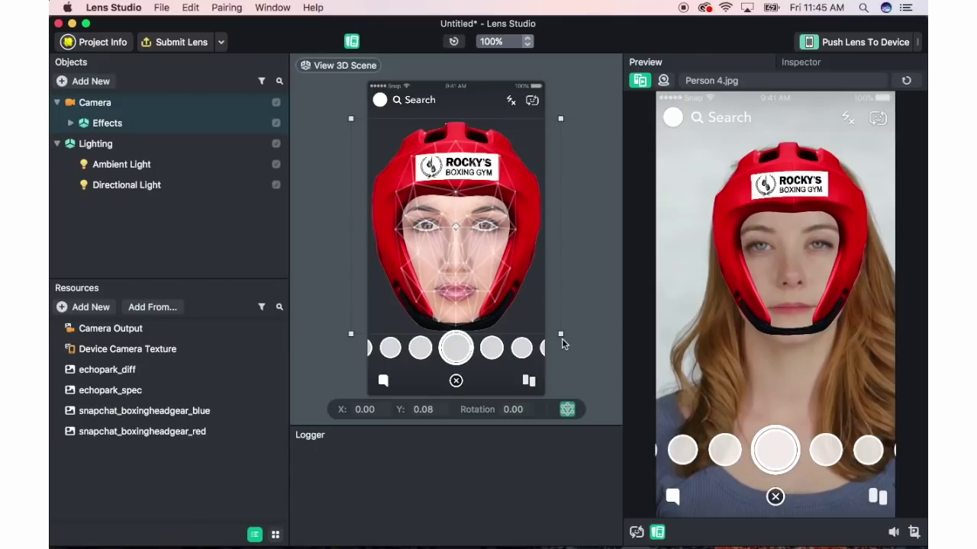
{"action": "left_click_drag", "start_coordinate": [560, 337], "coordinate": [568, 365]}
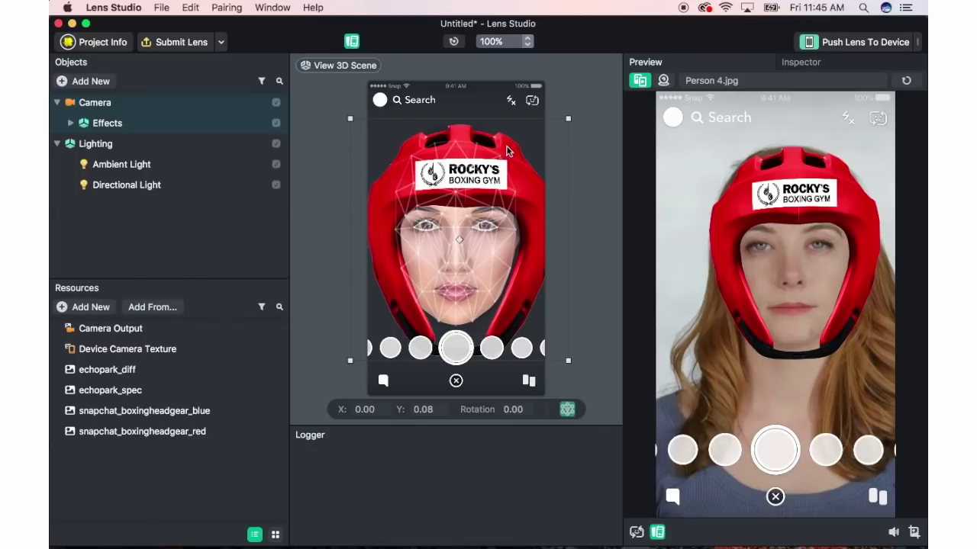
{"action": "left_click_drag", "start_coordinate": [507, 150], "coordinate": [502, 136]}
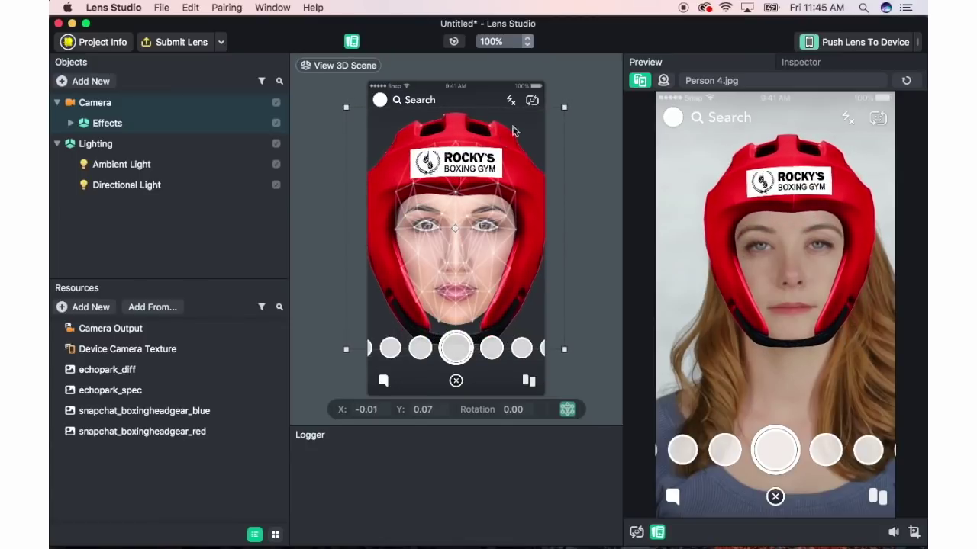
Step: Preview the lens on Person 5.jpg, extend the headgear sprite upward and recenter it at about X -0.03, Y 0.11
{"action": "left_click", "coordinate": [762, 79]}
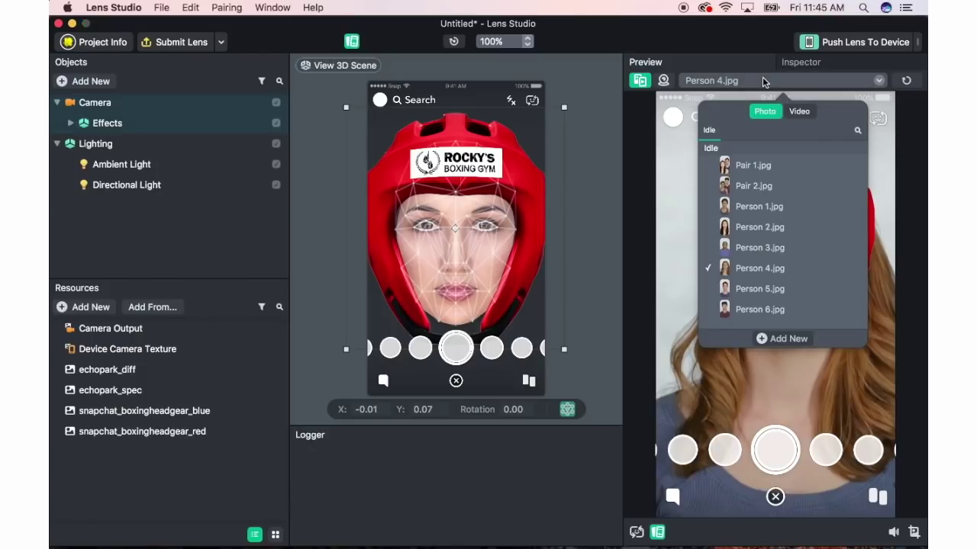
{"action": "left_click", "coordinate": [756, 293]}
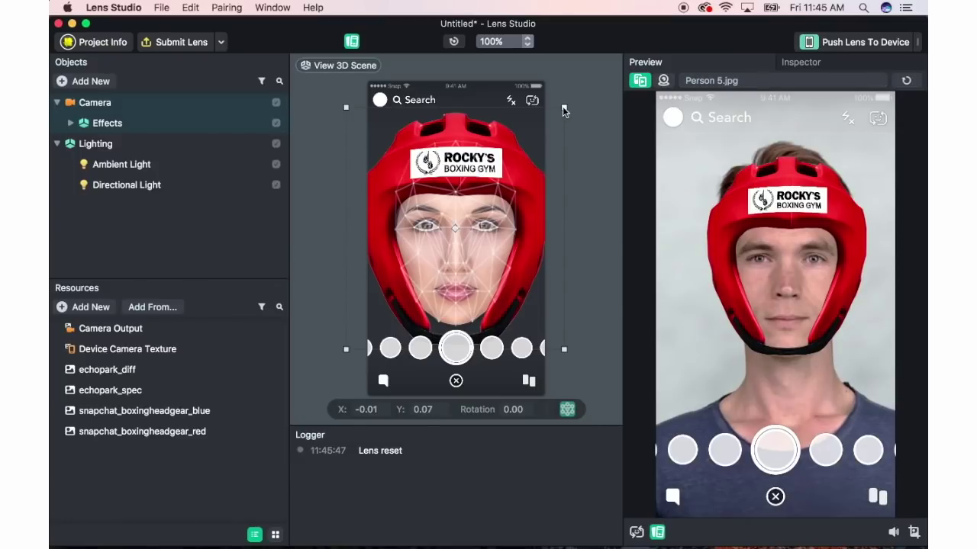
{"action": "left_click_drag", "start_coordinate": [564, 108], "coordinate": [570, 93]}
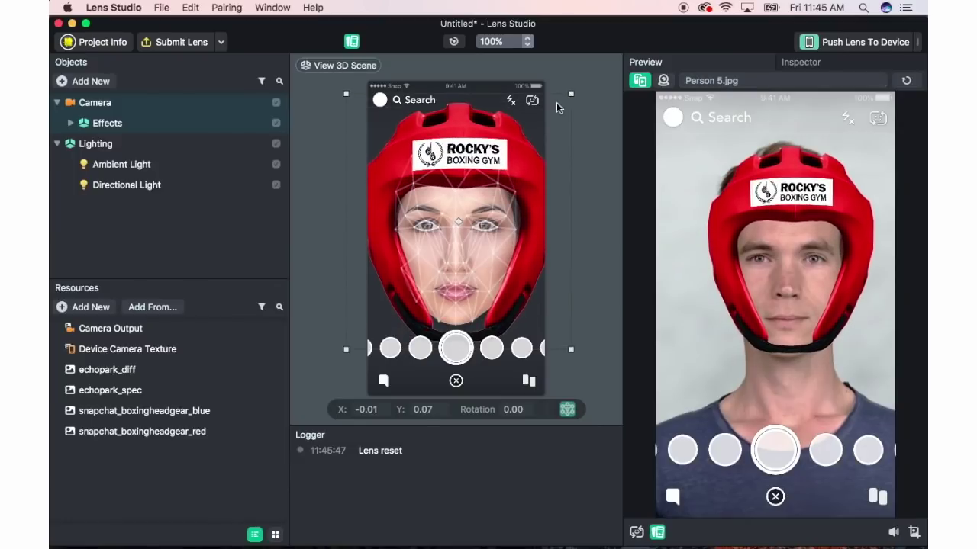
{"action": "left_click_drag", "start_coordinate": [511, 129], "coordinate": [507, 129]}
Step: Check the headgear's fit on the Person 6.jpg photo and on the Idle Person 1.webm and Idle Person 3.webm videos
{"action": "left_click", "coordinate": [740, 81]}
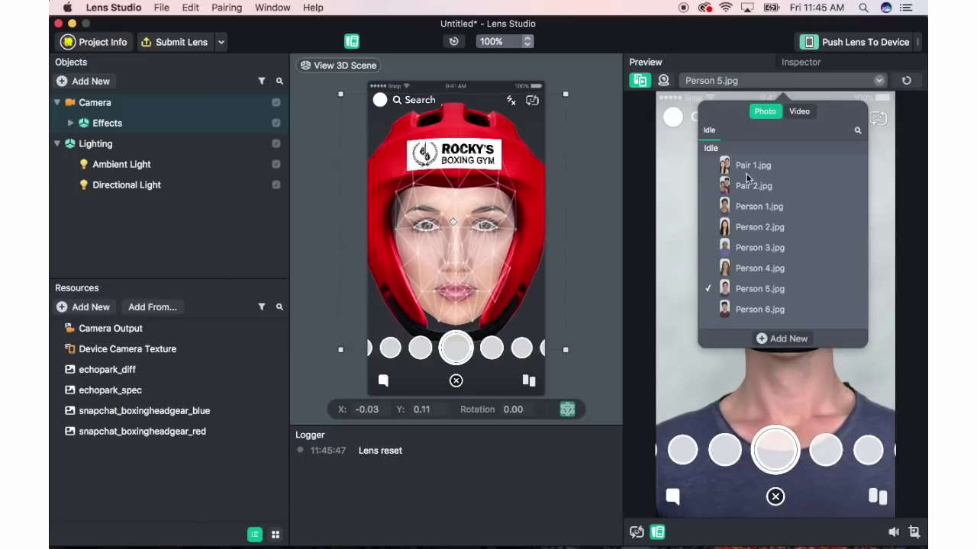
{"action": "left_click", "coordinate": [766, 306]}
{"action": "left_click", "coordinate": [709, 80]}
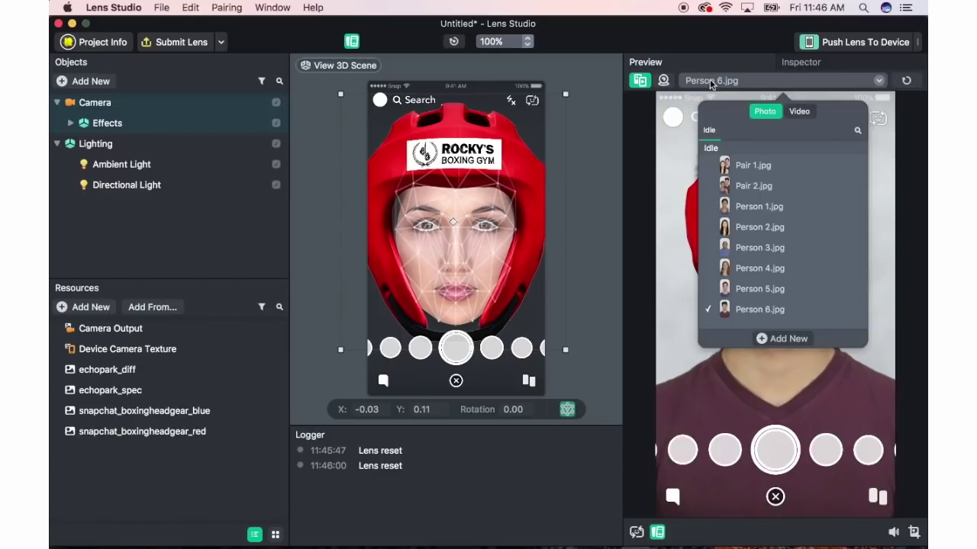
{"action": "left_click", "coordinate": [799, 112]}
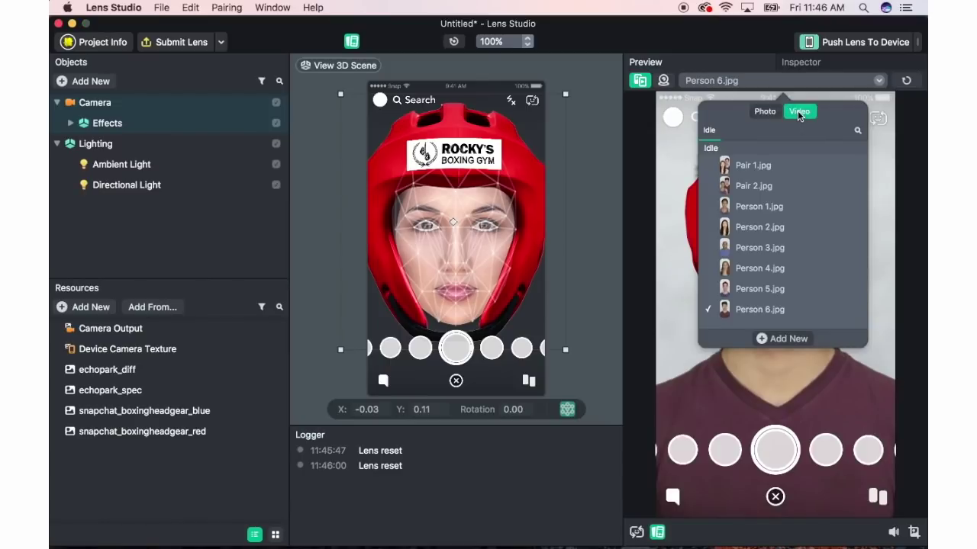
{"action": "left_click", "coordinate": [789, 173]}
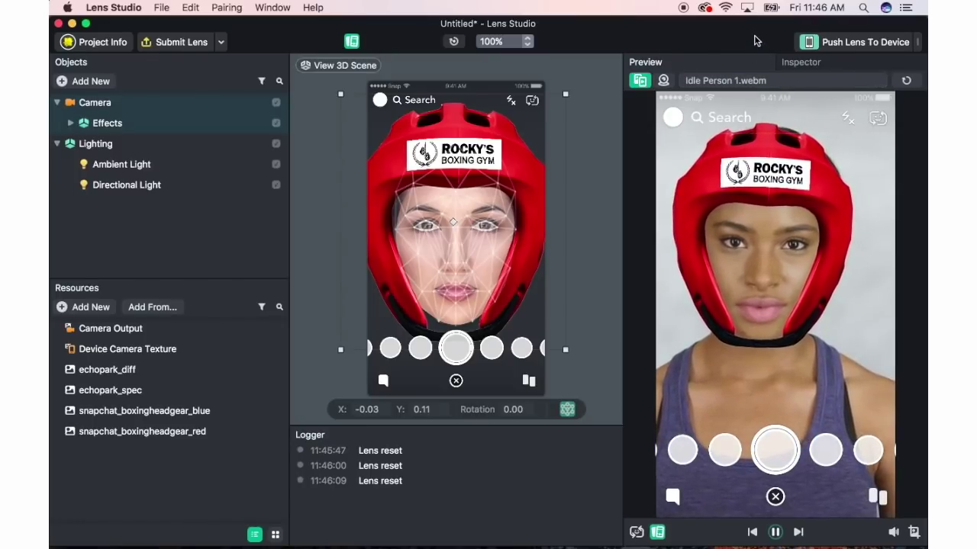
{"action": "left_click", "coordinate": [766, 84]}
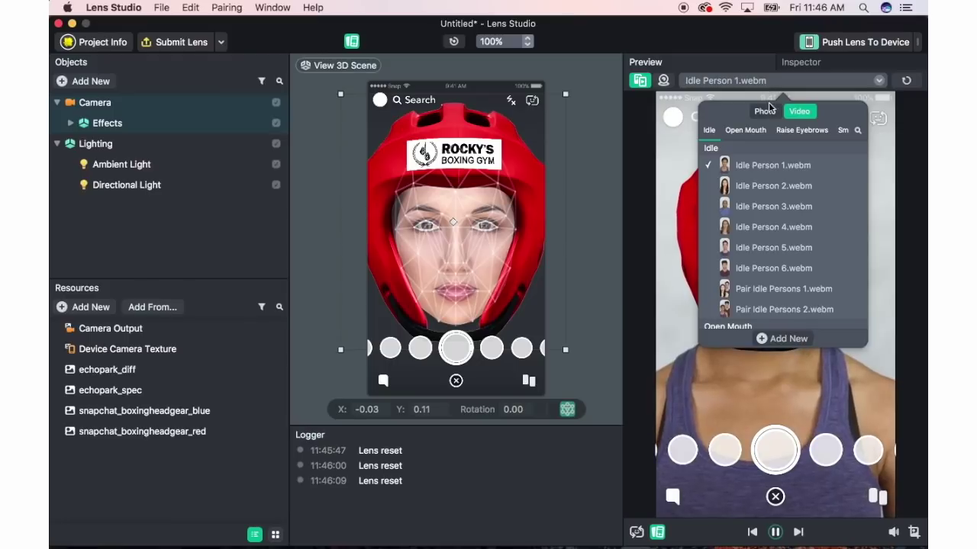
{"action": "left_click", "coordinate": [771, 206]}
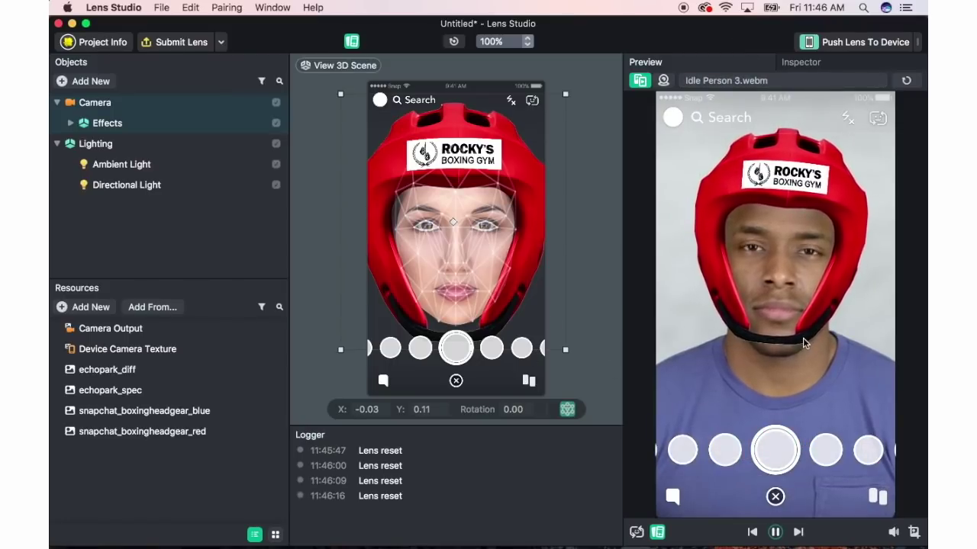
Step: Extend the red headgear sprite further below the chin, centered at about X 0.00, Y 0.05, and preview it on Idle Person 1.webm
{"action": "left_click_drag", "start_coordinate": [567, 354], "coordinate": [571, 368]}
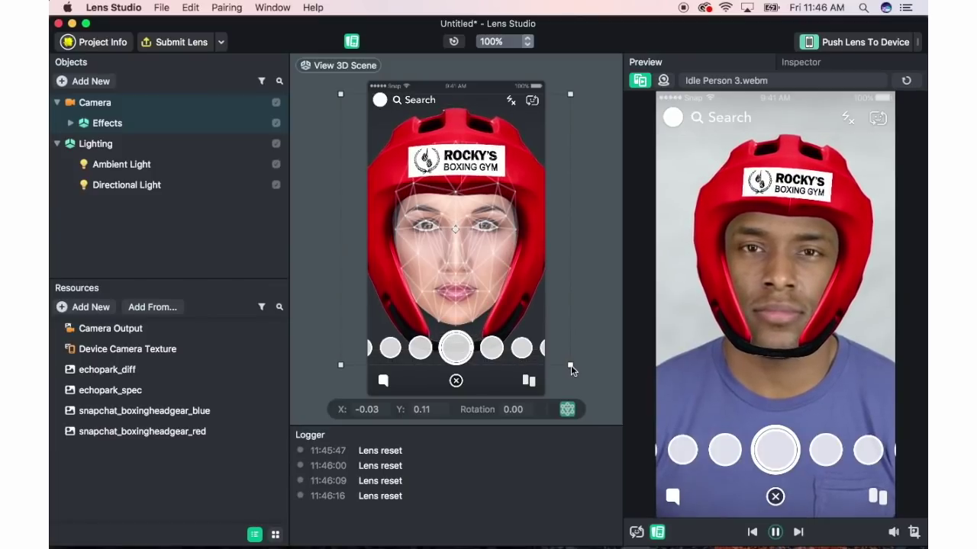
{"action": "left_click", "coordinate": [732, 83]}
{"action": "left_click", "coordinate": [741, 163]}
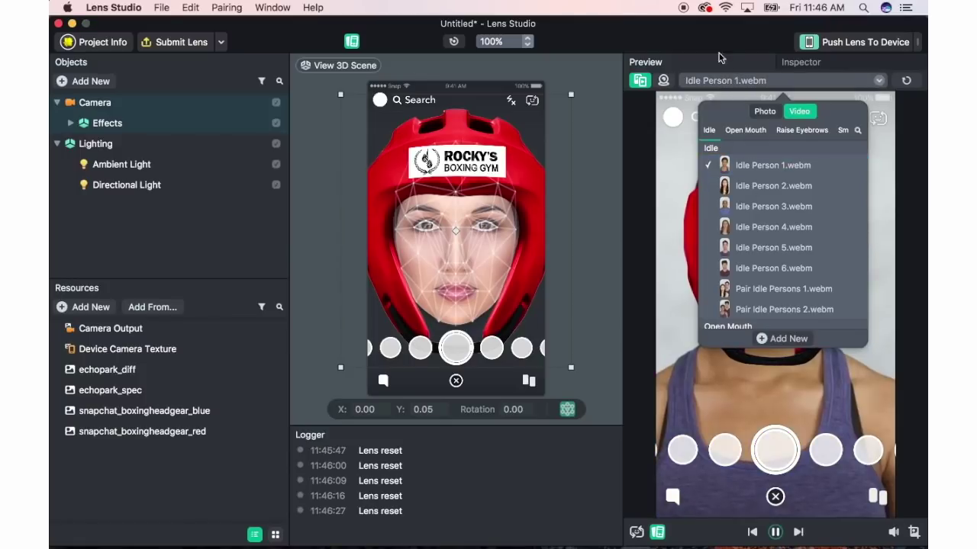
Step: Check the red headgear's fit on the Idle Person 2, 4, 5 and 6 videos and on Pair Idle Persons 1.webm
{"action": "left_click", "coordinate": [736, 81]}
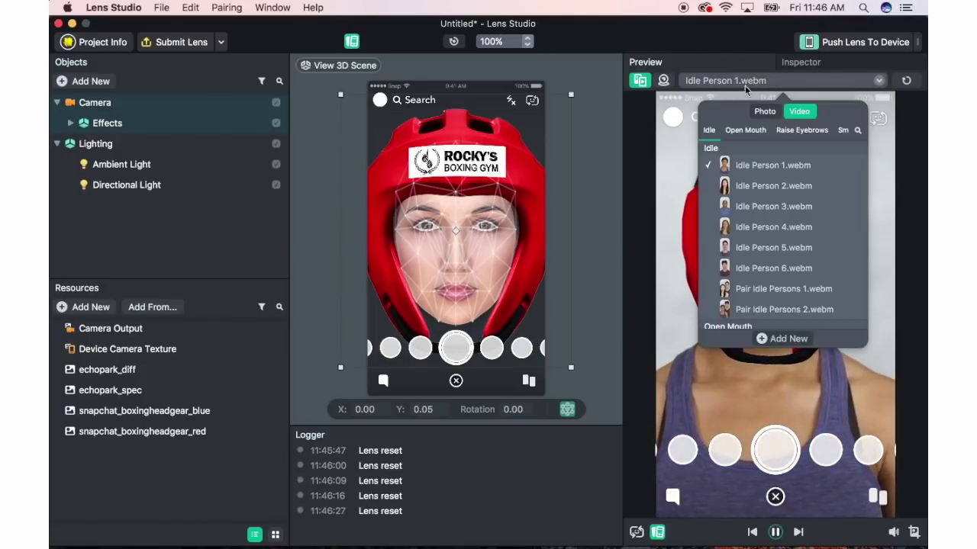
{"action": "left_click", "coordinate": [745, 187]}
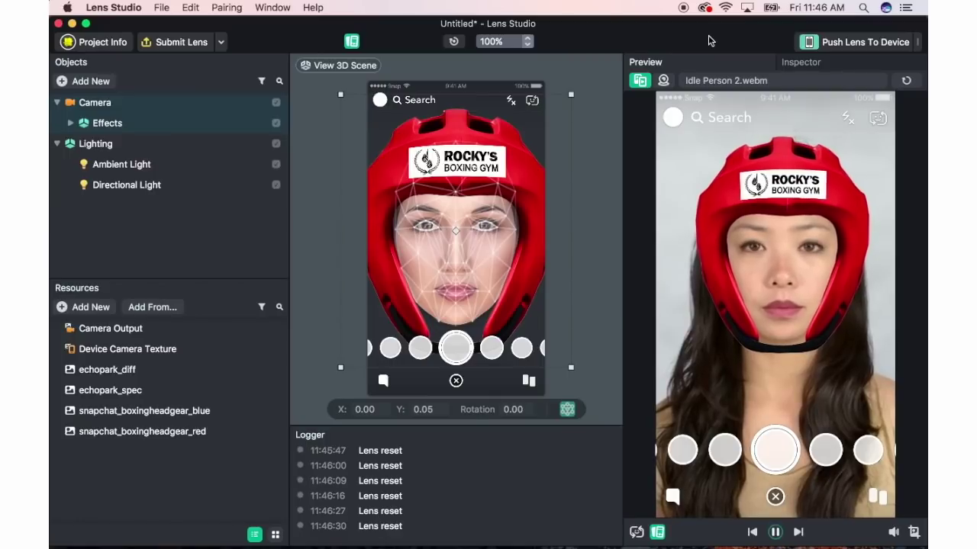
{"action": "left_click", "coordinate": [773, 78]}
{"action": "left_click", "coordinate": [777, 226]}
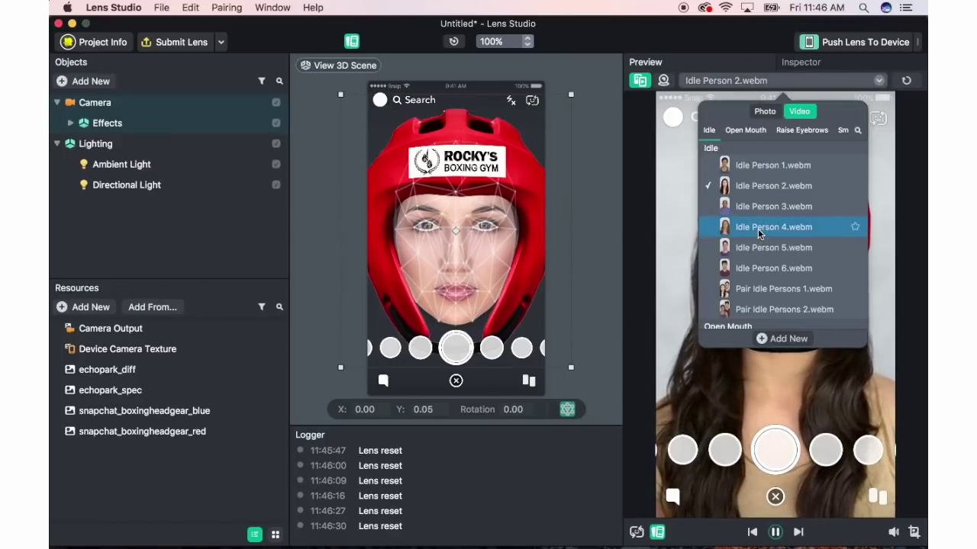
{"action": "left_click", "coordinate": [737, 79]}
{"action": "left_click", "coordinate": [786, 247]}
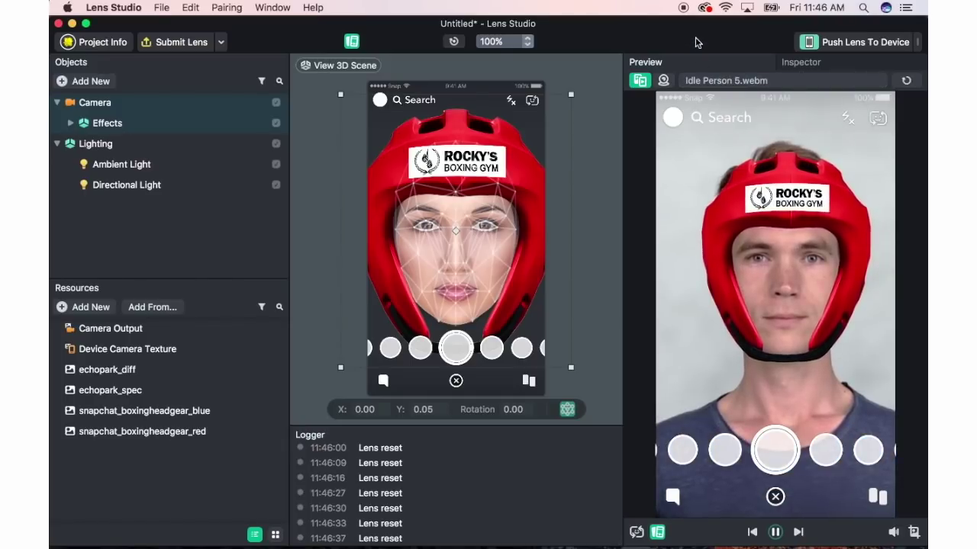
{"action": "left_click", "coordinate": [771, 82]}
{"action": "left_click", "coordinate": [773, 268]}
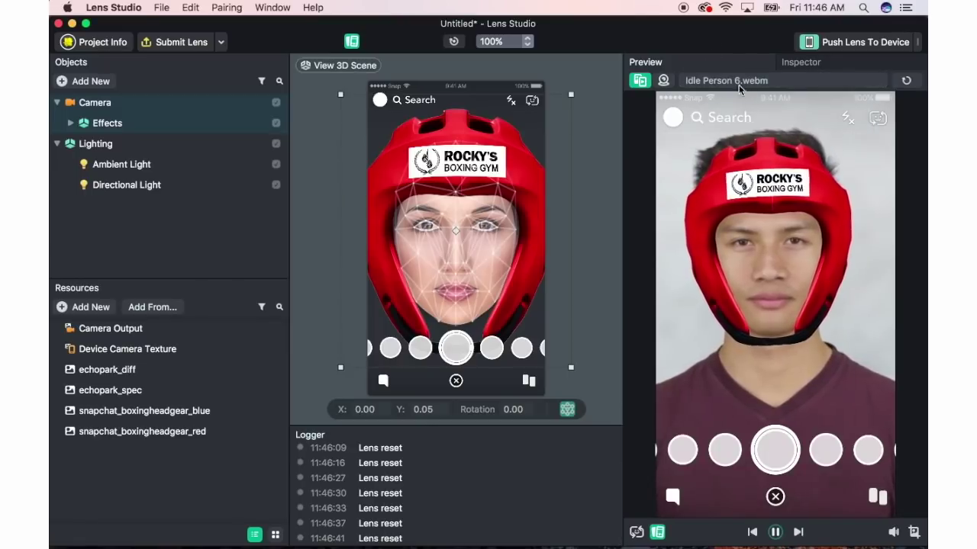
{"action": "left_click", "coordinate": [741, 81]}
{"action": "left_click", "coordinate": [753, 291]}
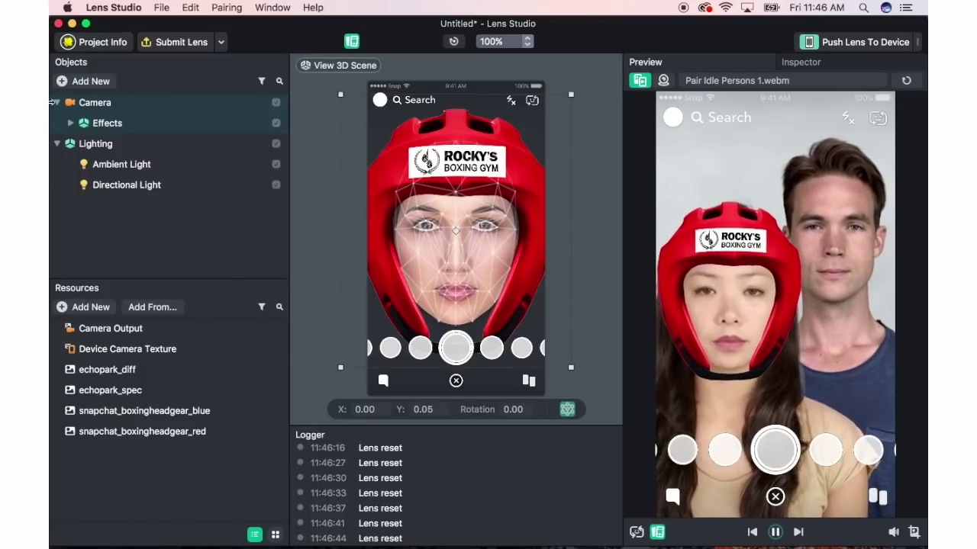
Step: Add a second Face Sprite and set its texture to snapchat_boxingheadgear_blue
{"action": "left_click", "coordinate": [74, 82]}
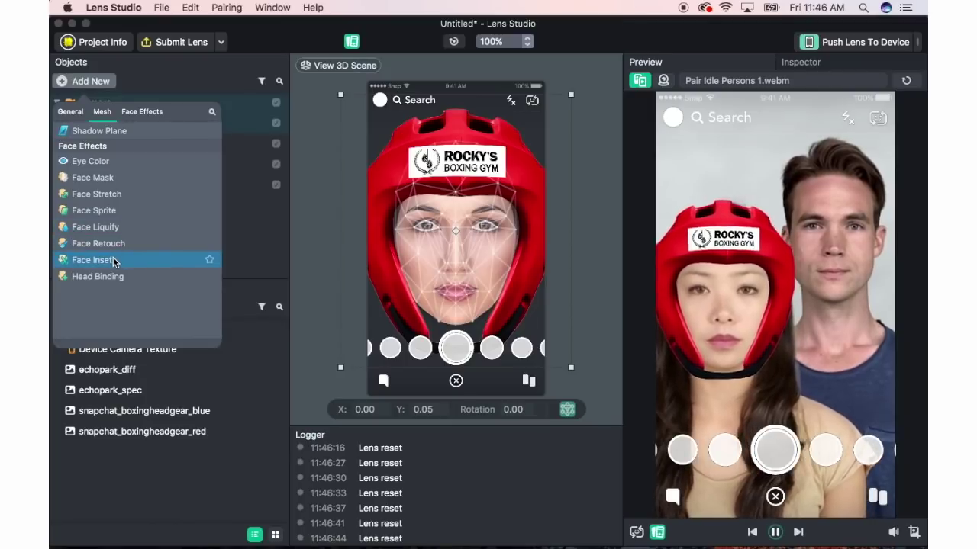
{"action": "left_click", "coordinate": [96, 211]}
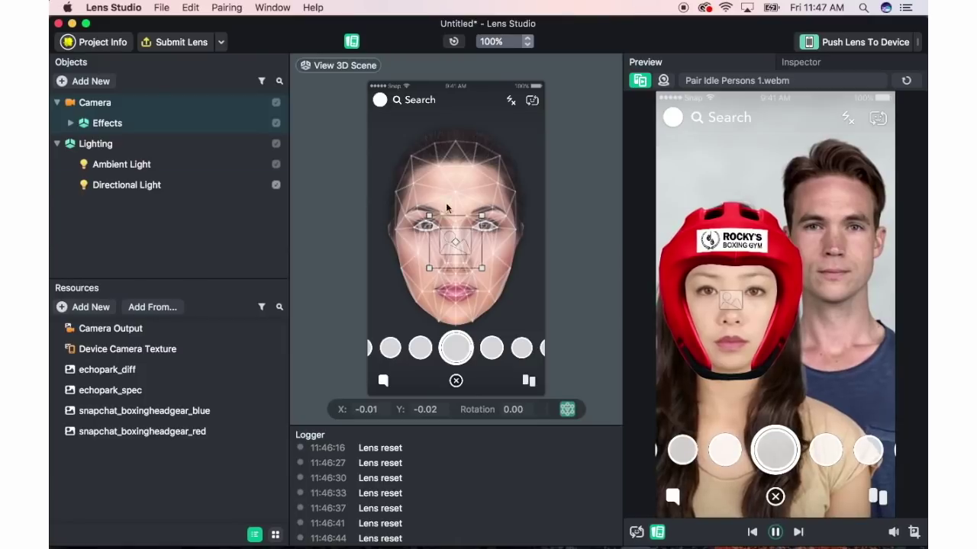
{"action": "left_click", "coordinate": [822, 64]}
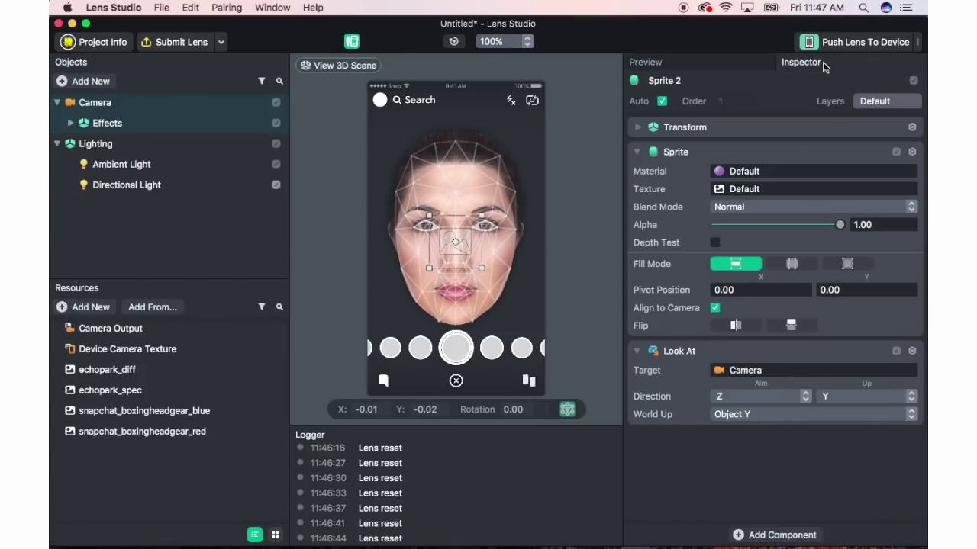
{"action": "left_click", "coordinate": [750, 191]}
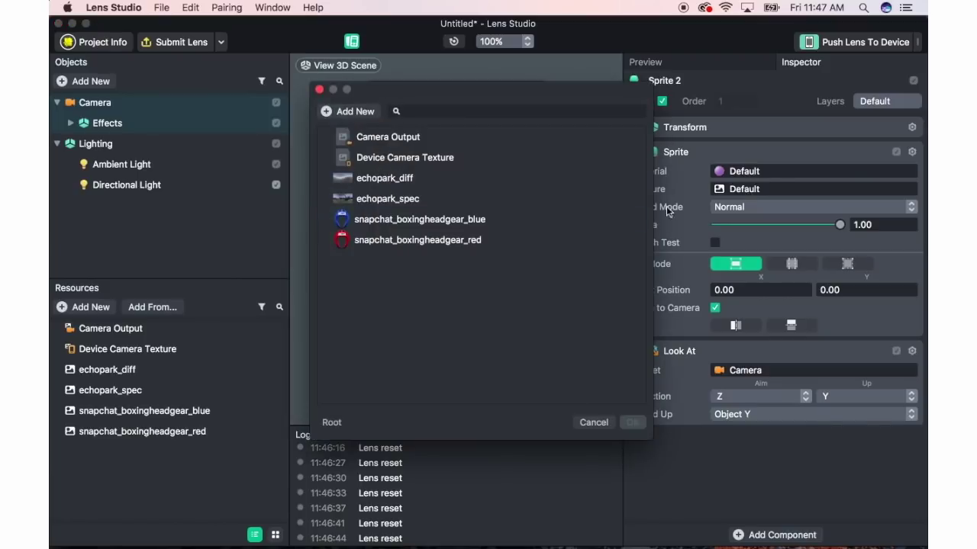
{"action": "left_click", "coordinate": [443, 226]}
{"action": "left_click", "coordinate": [426, 227]}
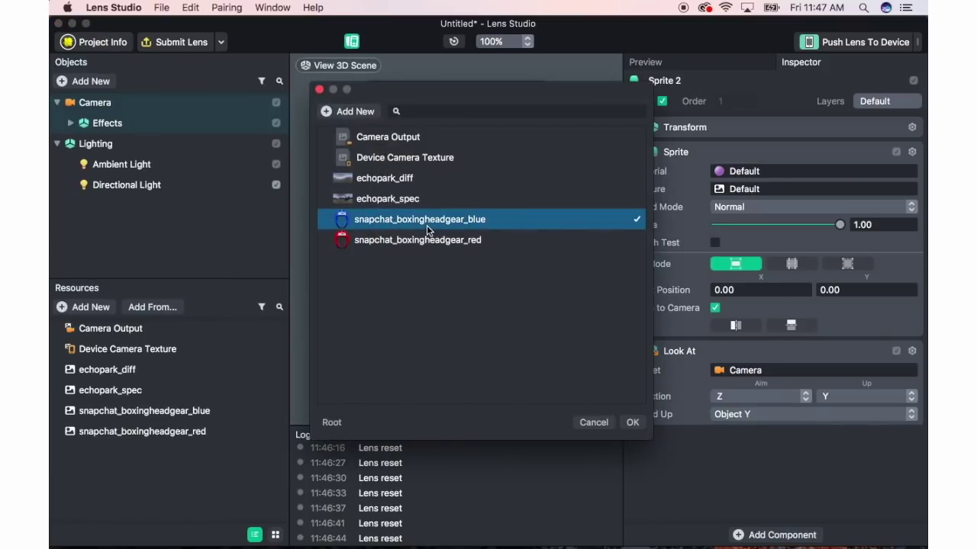
{"action": "left_click", "coordinate": [632, 422]}
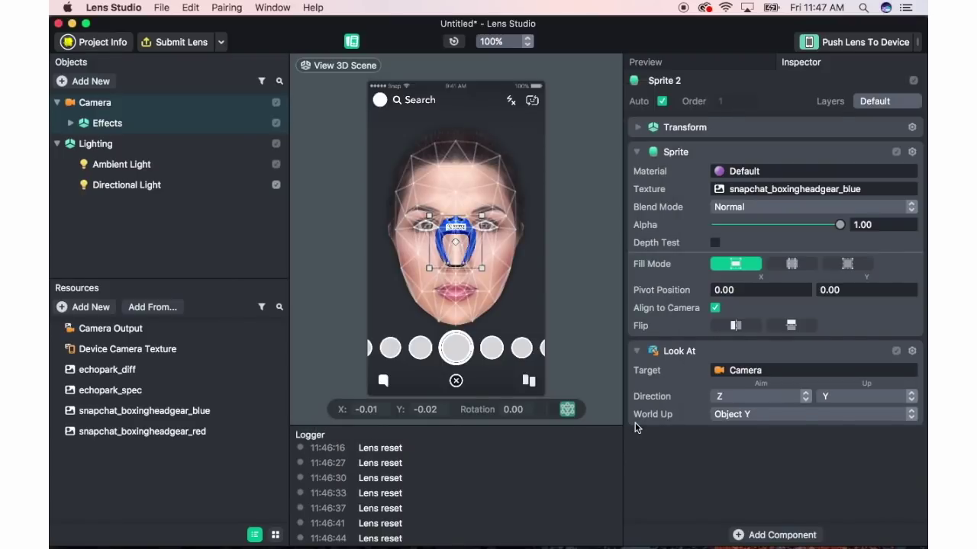
Step: Enlarge the blue headgear sprite to surround the face, center it at about X -0.02, Y 0.08, and show the lens preview
{"action": "left_click_drag", "start_coordinate": [482, 221], "coordinate": [546, 139]}
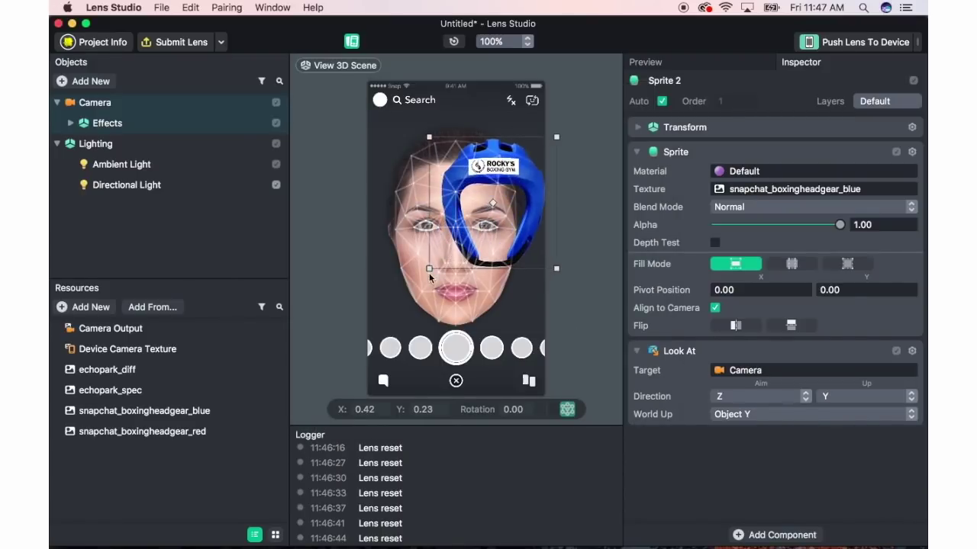
{"action": "left_click_drag", "start_coordinate": [429, 272], "coordinate": [333, 370]}
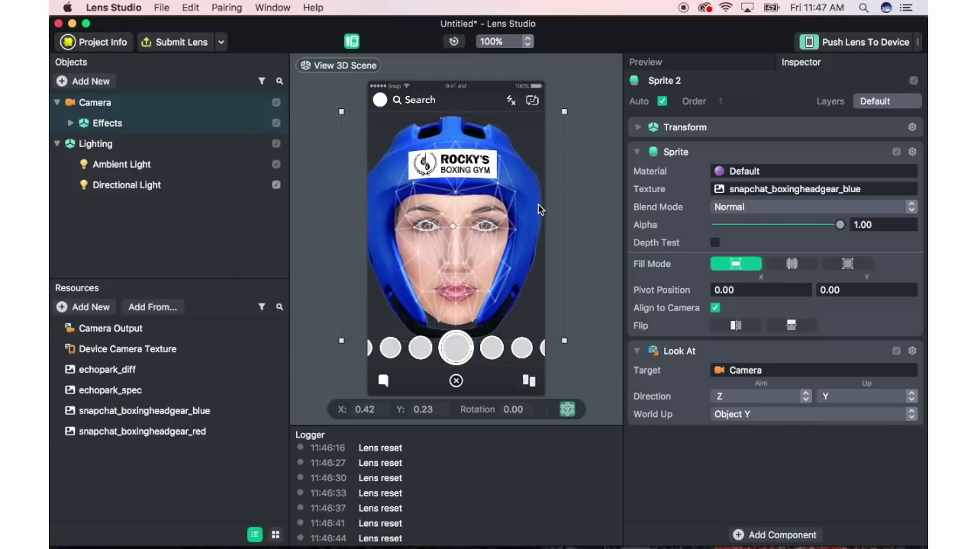
{"action": "left_click_drag", "start_coordinate": [538, 204], "coordinate": [549, 185]}
{"action": "left_click_drag", "start_coordinate": [569, 356], "coordinate": [535, 213]}
{"action": "left_click", "coordinate": [693, 64]}
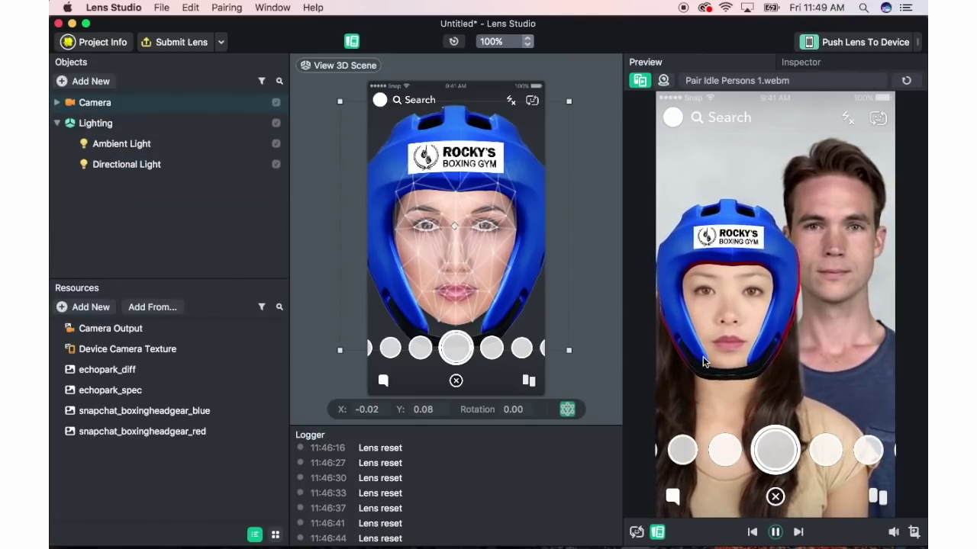
Step: Set the Head Binding face index of Sprite Binding 2 to 1 and preview both headgears on the pair video
{"action": "left_click", "coordinate": [56, 102]}
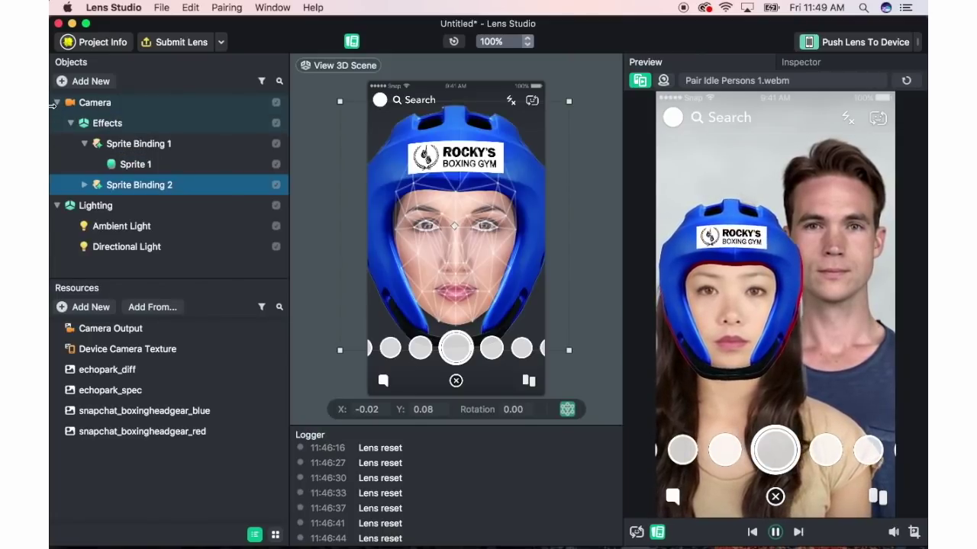
{"action": "double_click", "coordinate": [96, 186]}
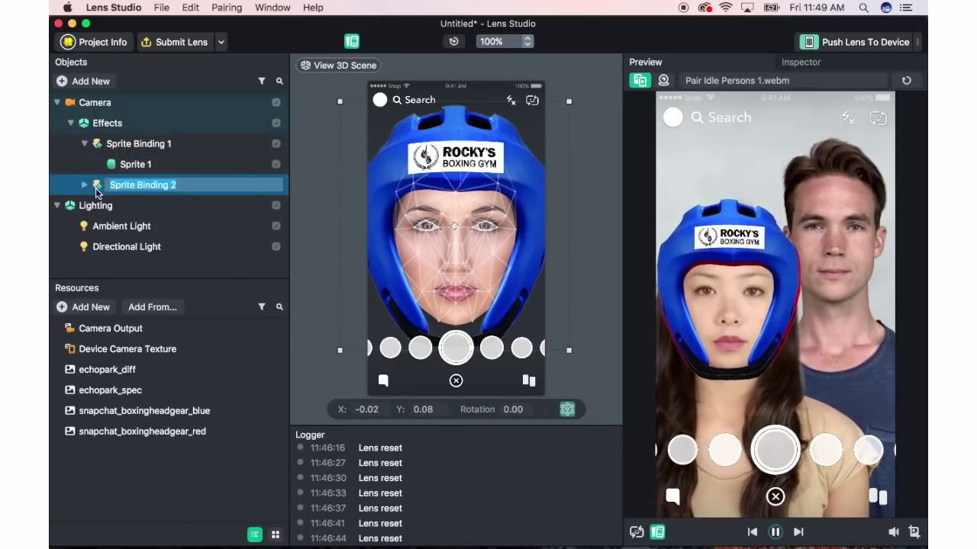
{"action": "left_click", "coordinate": [801, 62]}
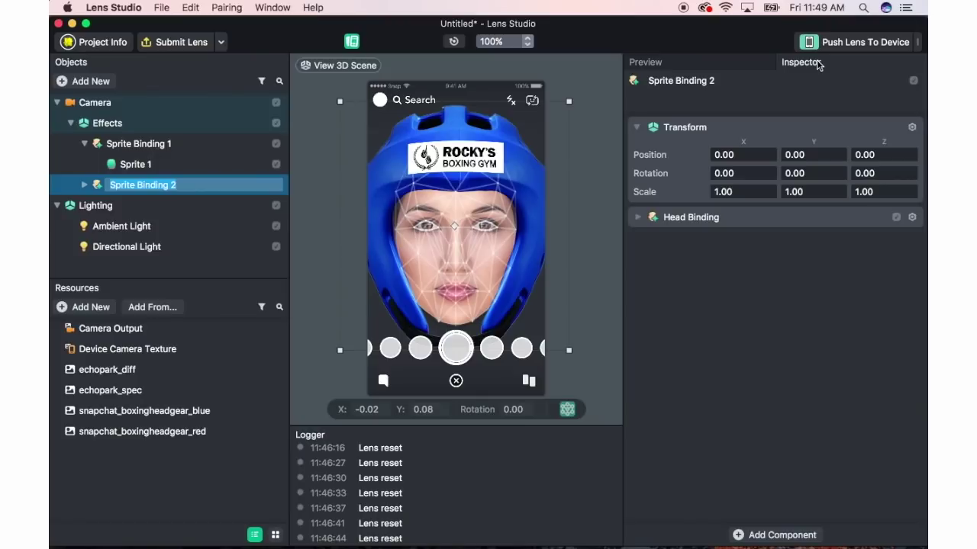
{"action": "left_click", "coordinate": [638, 219]}
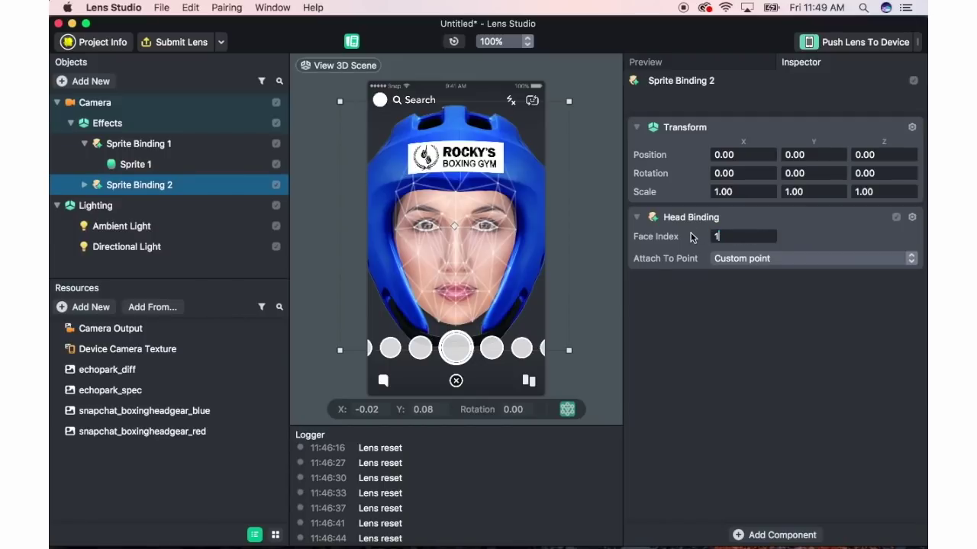
{"action": "left_click", "coordinate": [694, 64]}
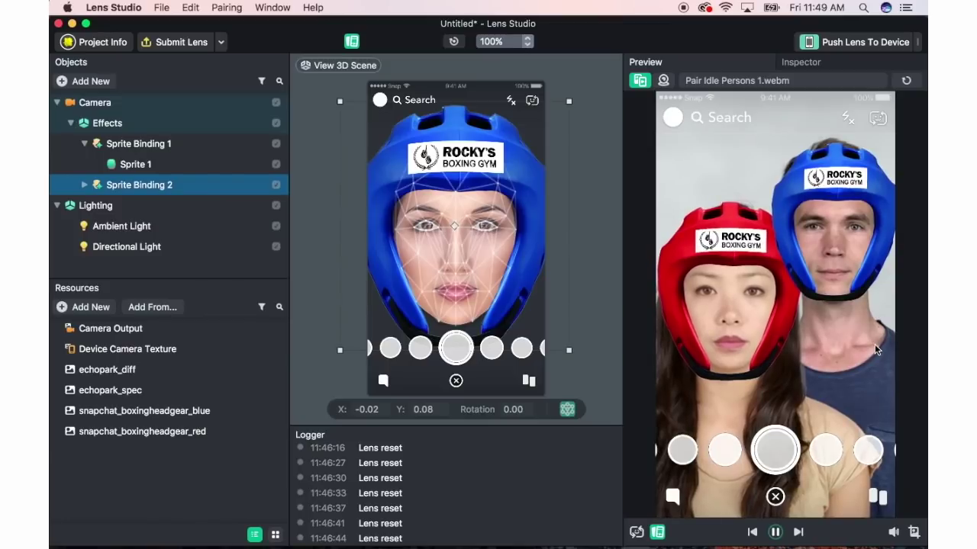
Step: Preview the lens on the Smile Person 1.webm video
{"action": "left_click", "coordinate": [778, 80]}
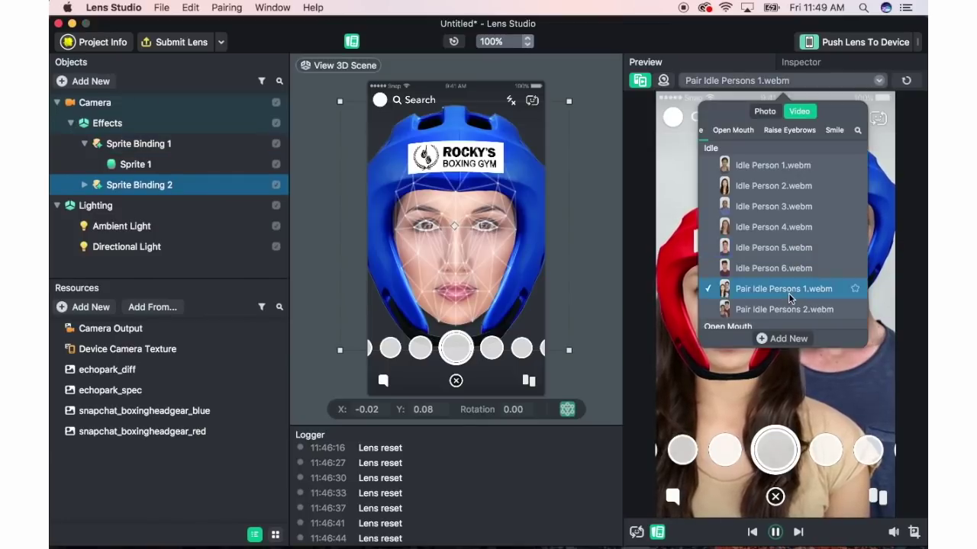
{"action": "scroll", "coordinate": [787, 291], "scroll_direction": "down", "scroll_amount": 5}
{"action": "scroll", "coordinate": [787, 292], "scroll_direction": "down", "scroll_amount": 5}
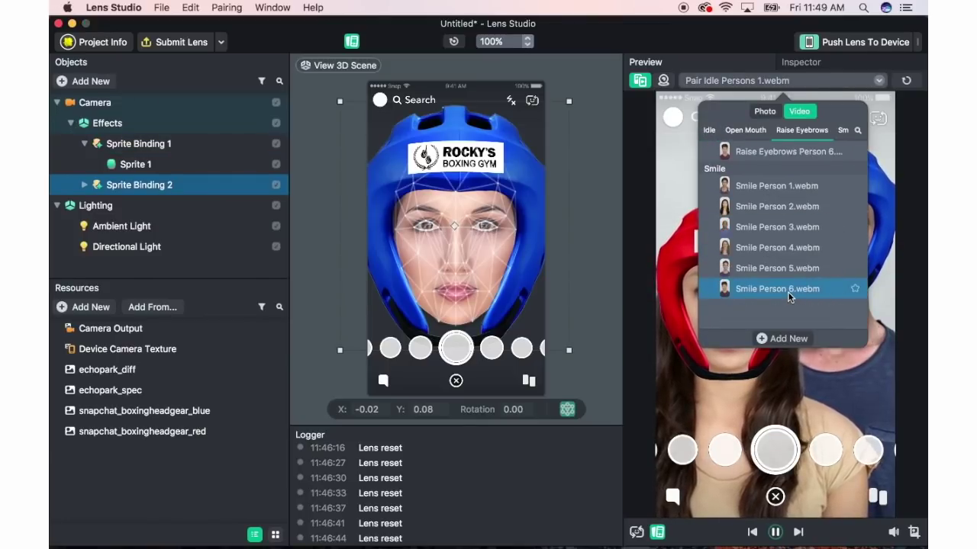
{"action": "left_click", "coordinate": [758, 185]}
{"action": "left_click", "coordinate": [742, 45]}
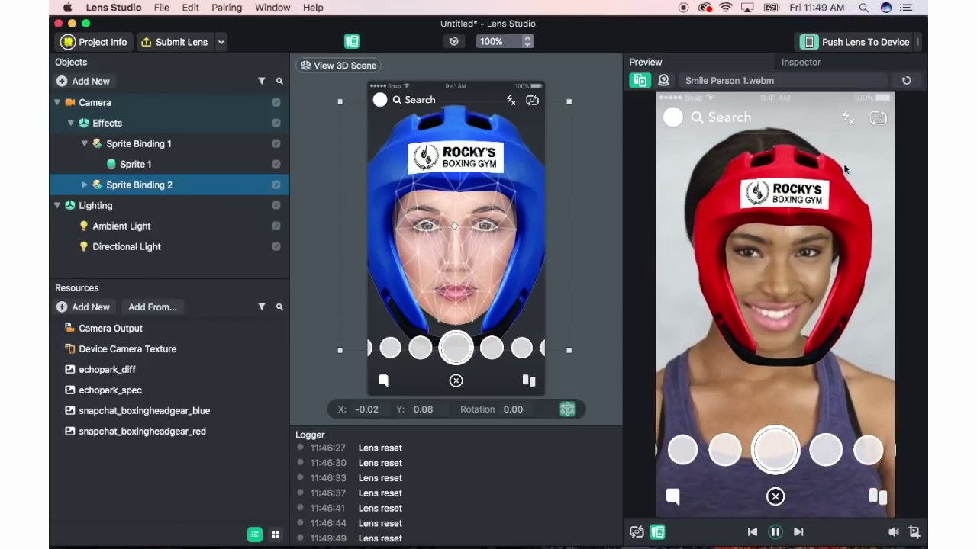
Step: Turn off Align to Camera for Sprite 1, the red headgear, and return to the lens preview
{"action": "left_click", "coordinate": [122, 145]}
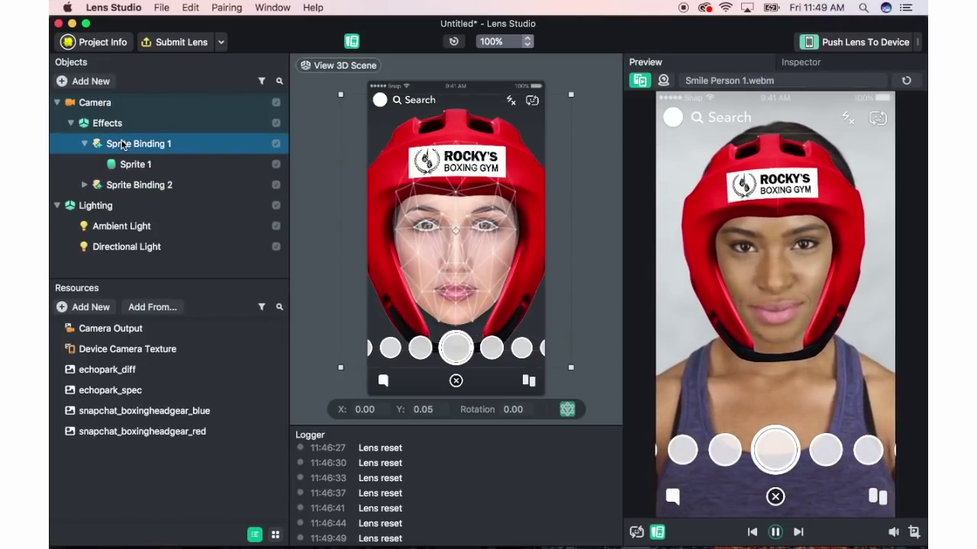
{"action": "left_click", "coordinate": [135, 164]}
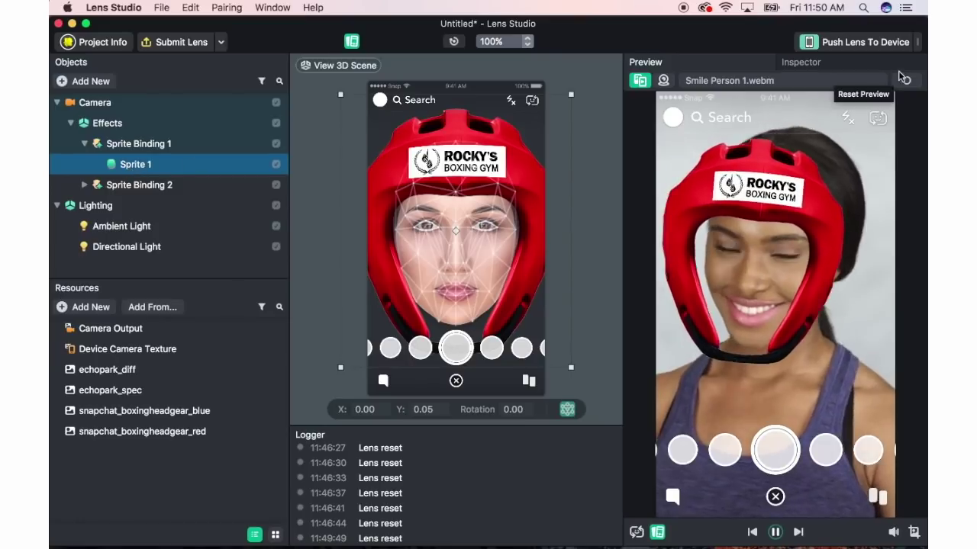
{"action": "left_click", "coordinate": [829, 64]}
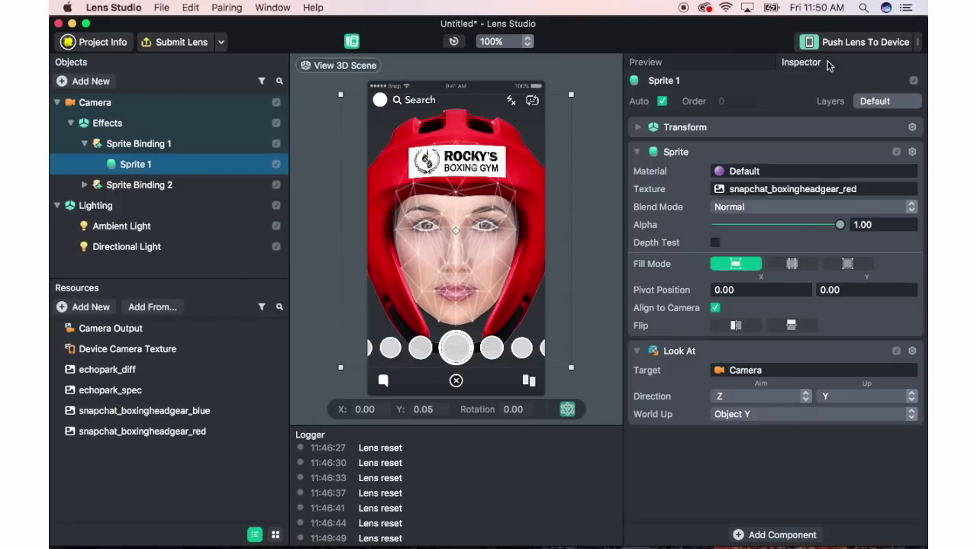
{"action": "left_click", "coordinate": [714, 308]}
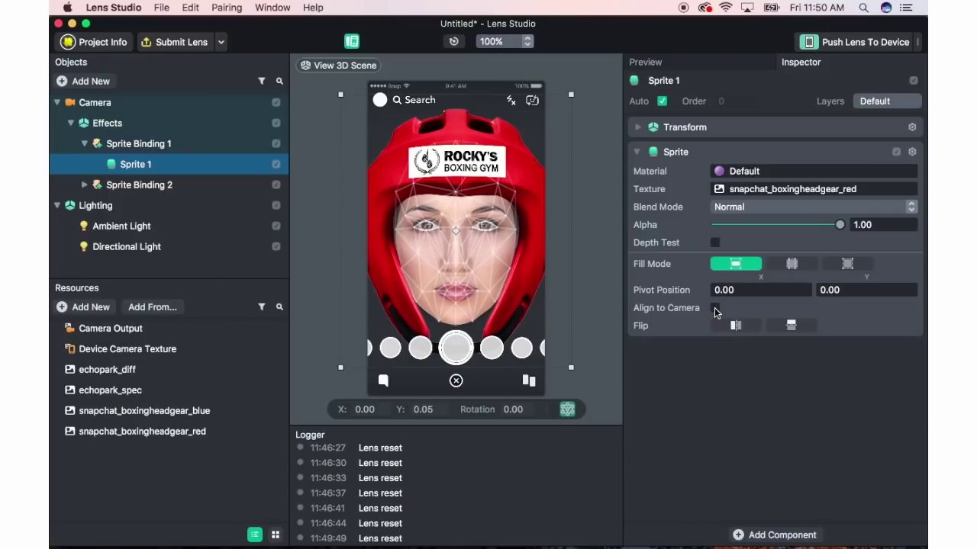
{"action": "left_click", "coordinate": [669, 59]}
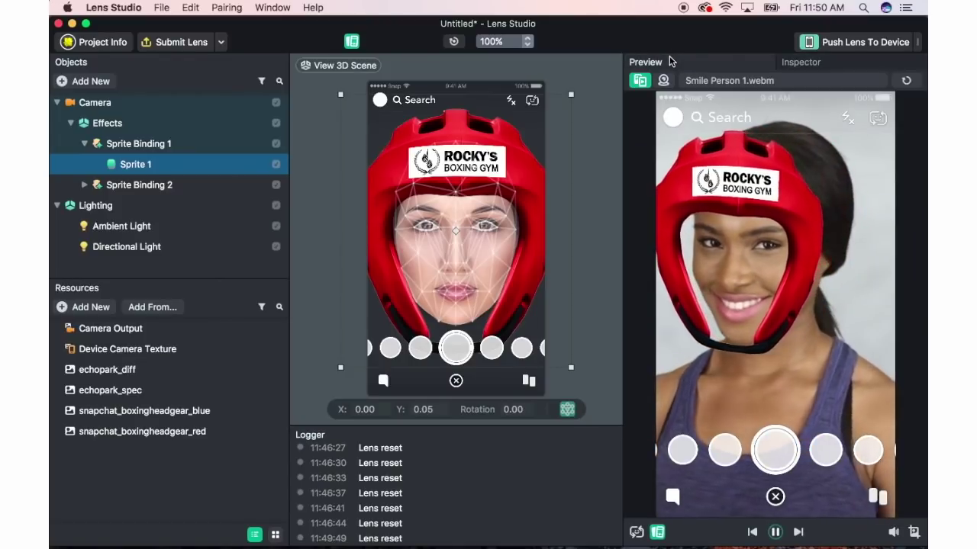
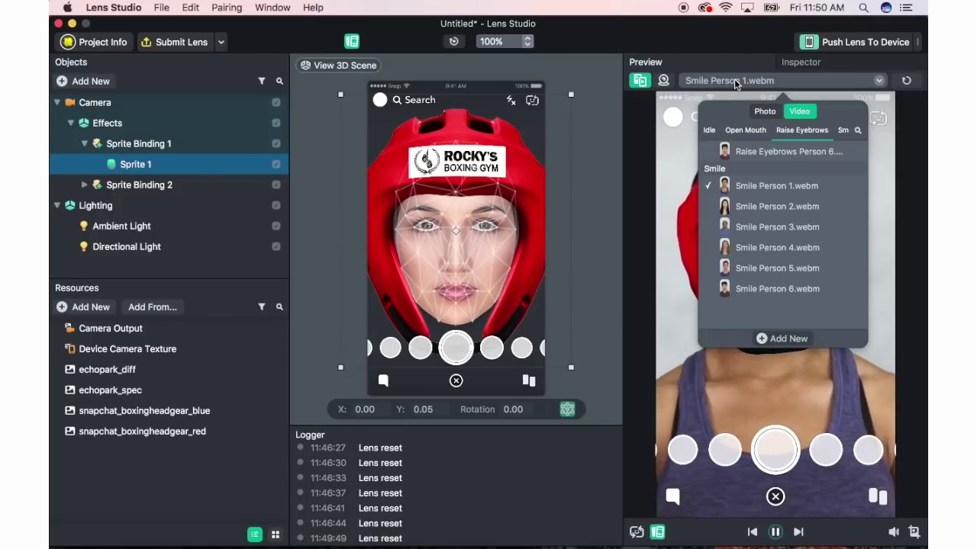
Step: Check the red headgear's tracking on Open Mouth Person 1.webm, another open-mouth video and Raise Eyebrows Person 3.webm
{"action": "left_click", "coordinate": [745, 129]}
{"action": "left_click", "coordinate": [789, 165]}
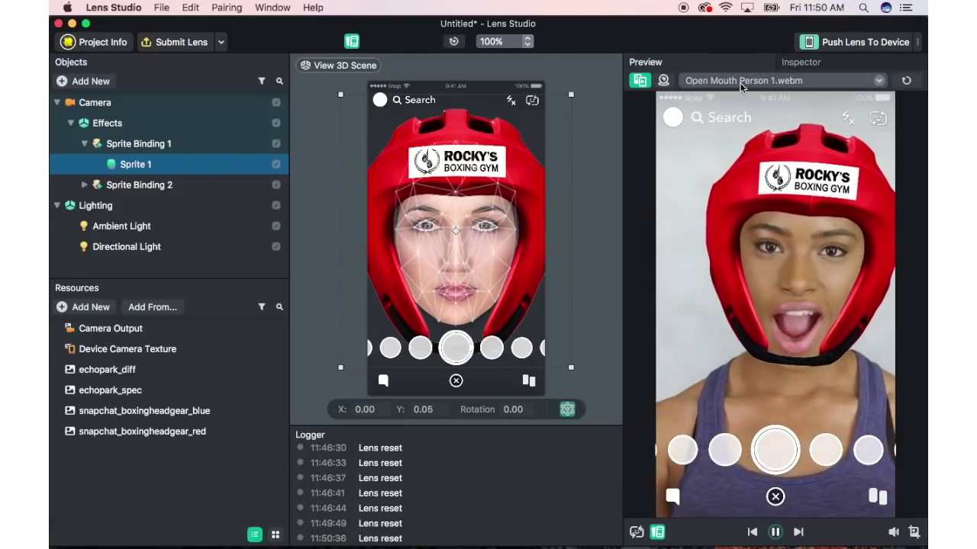
{"action": "left_click", "coordinate": [744, 80]}
{"action": "left_click", "coordinate": [787, 226]}
{"action": "left_click", "coordinate": [744, 80]}
{"action": "left_click", "coordinate": [801, 130]}
{"action": "left_click", "coordinate": [755, 213]}
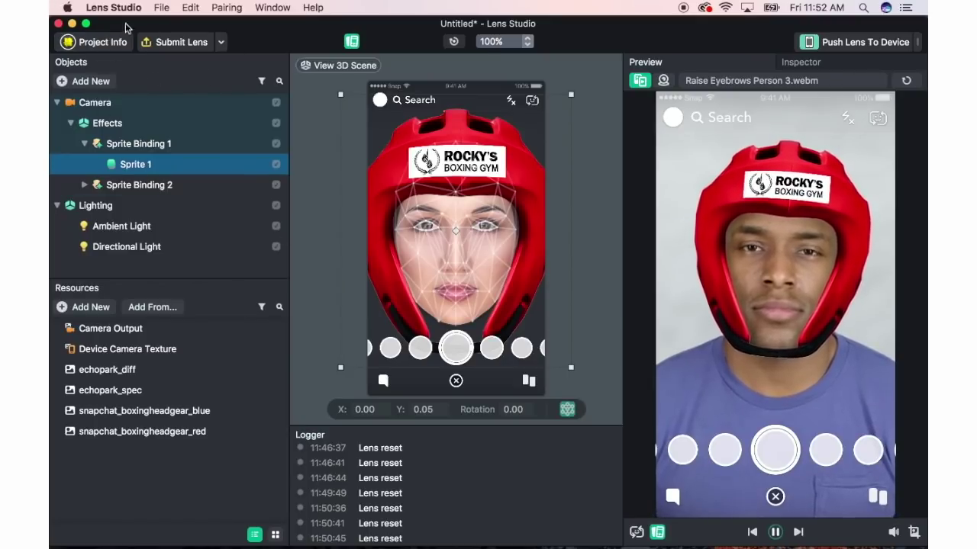
Step: Start submitting the lens, name it "Rockys Boxing Gym" and keep it working on Both Cameras
{"action": "left_click", "coordinate": [181, 43]}
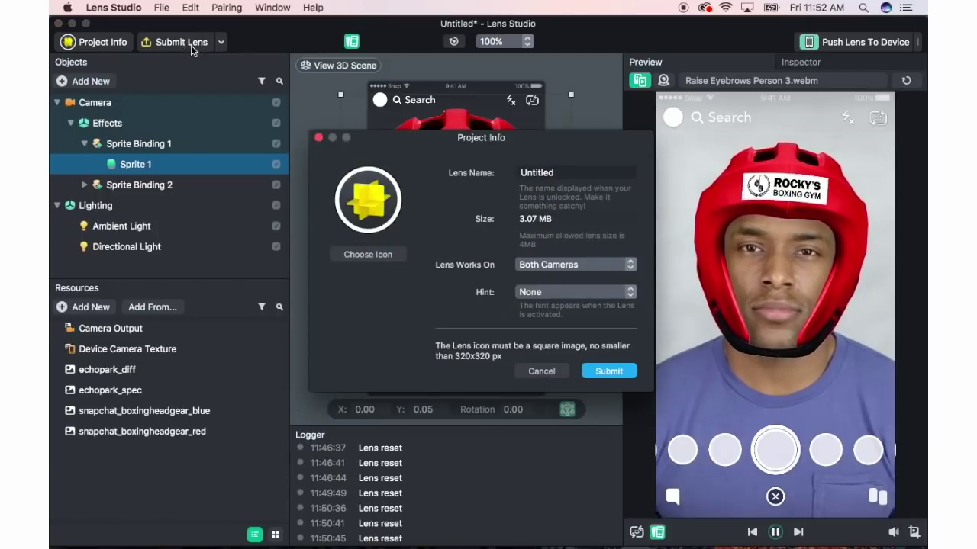
{"action": "double_click", "coordinate": [565, 172]}
{"action": "type", "text": "R"}
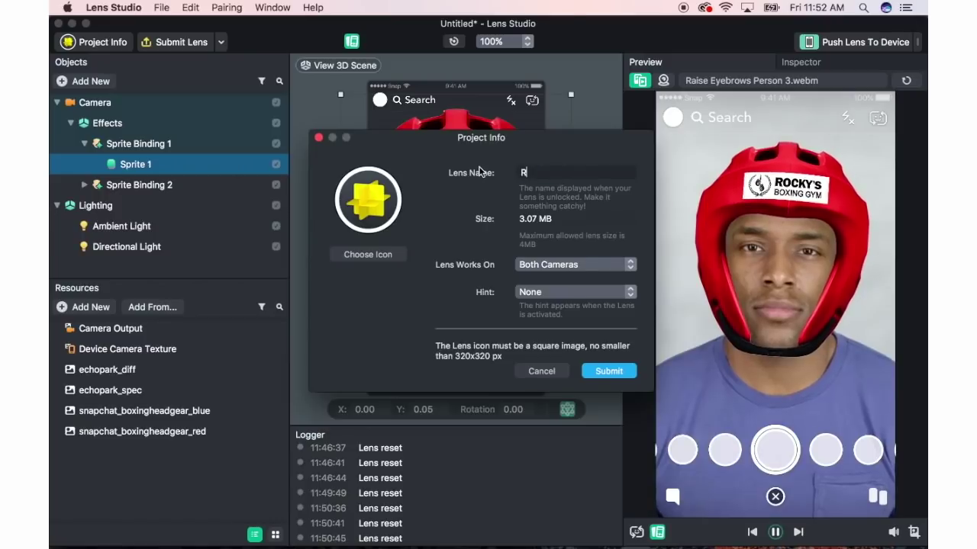
{"action": "type", "text": "ockys "}
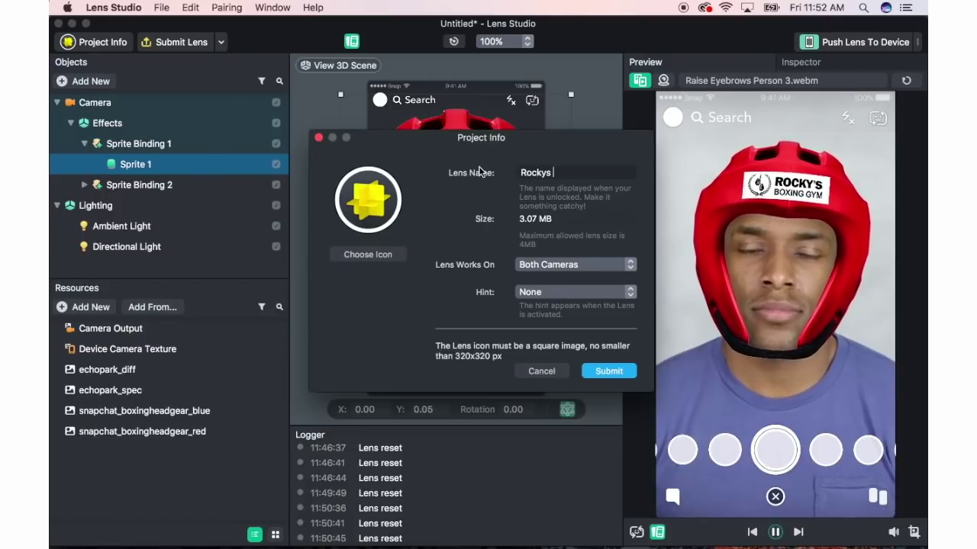
{"action": "type", "text": "Boxing Gym"}
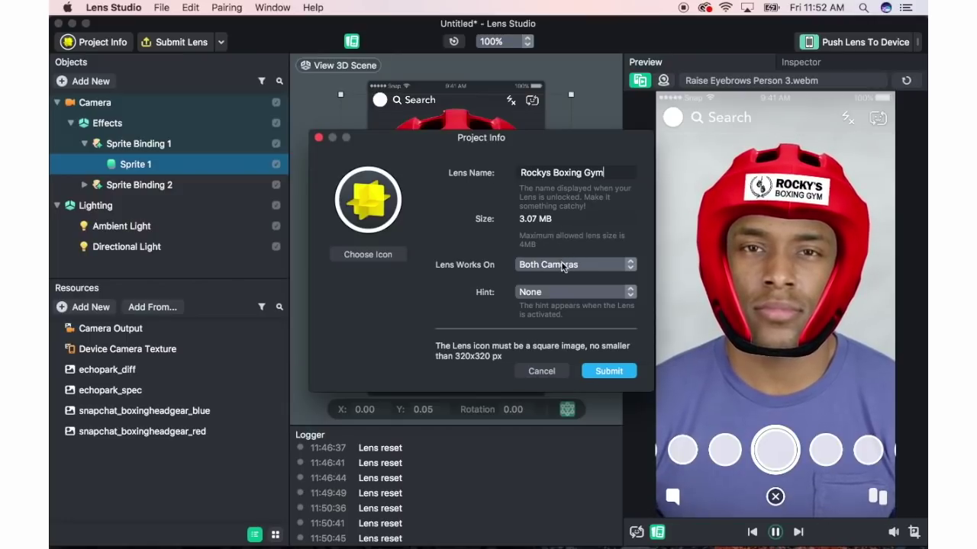
{"action": "left_click", "coordinate": [630, 265]}
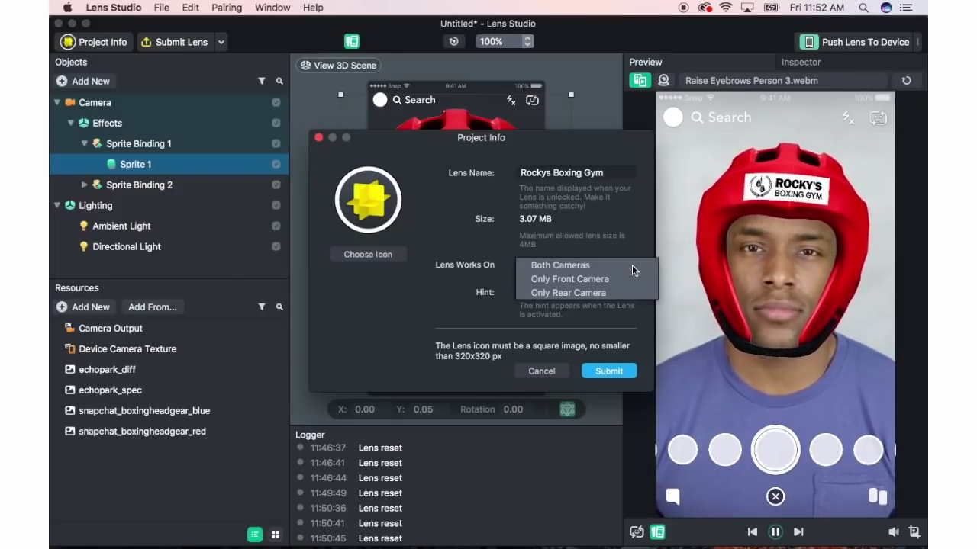
{"action": "left_click", "coordinate": [625, 263]}
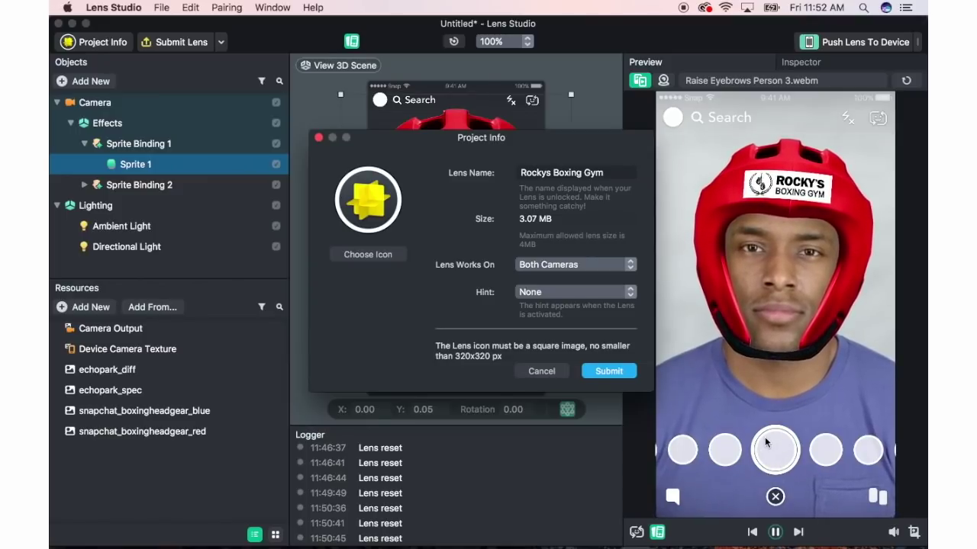
Step: Set the lens icon to the red headgear image "snapchat_b...ear_icon.png" from the Snapchat Lens Example folder
{"action": "left_click", "coordinate": [367, 255]}
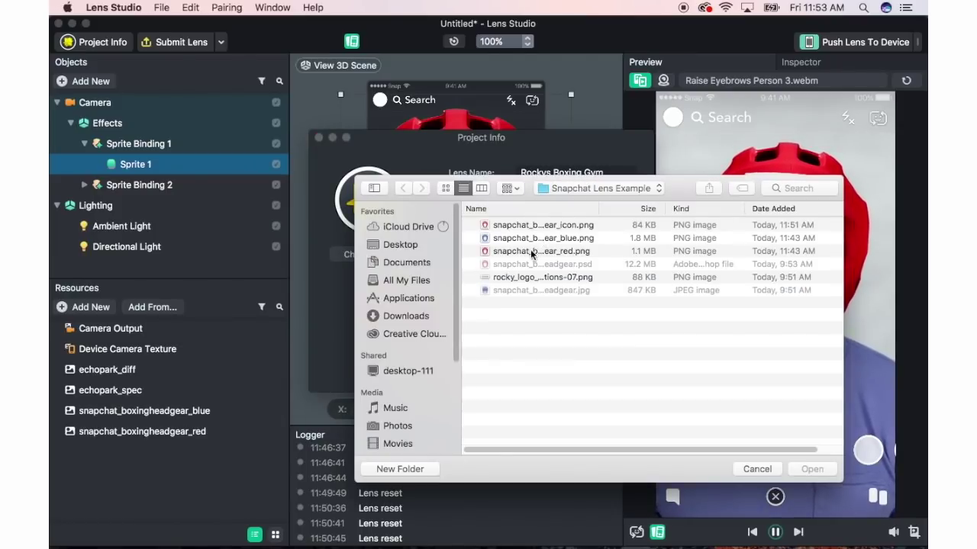
{"action": "left_click", "coordinate": [525, 225]}
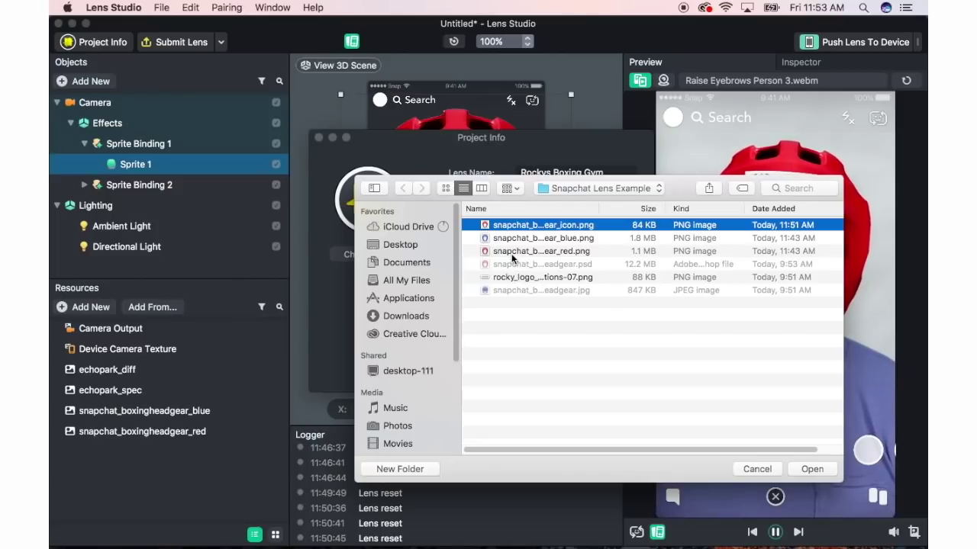
{"action": "left_click", "coordinate": [810, 470]}
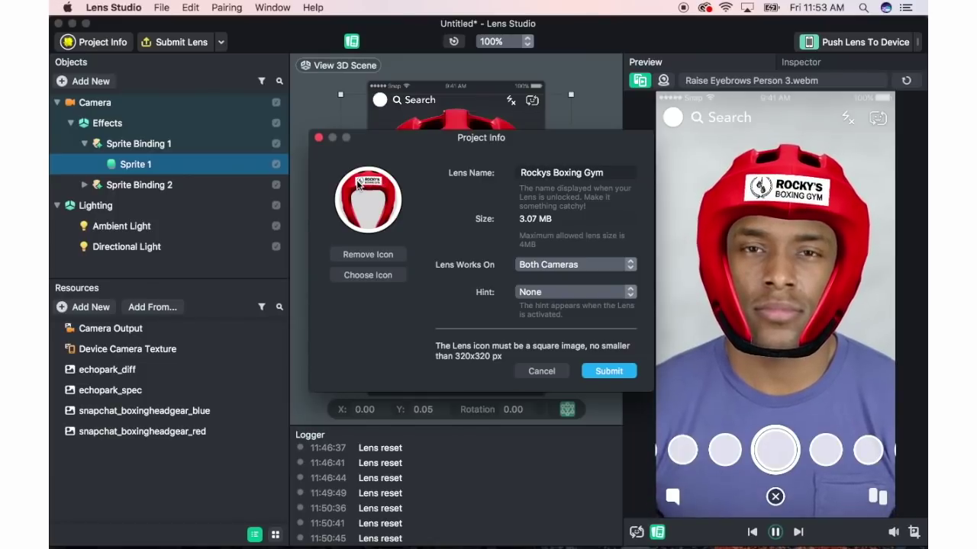
Step: Submit the Rockys Boxing Gym lens to Snapchat as a new lens
{"action": "left_click", "coordinate": [615, 376]}
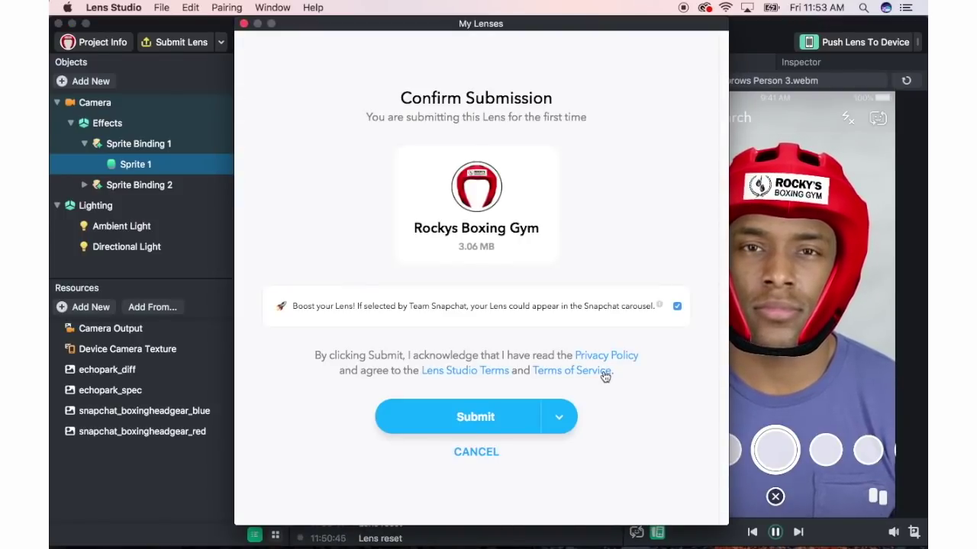
{"action": "left_click", "coordinate": [560, 416]}
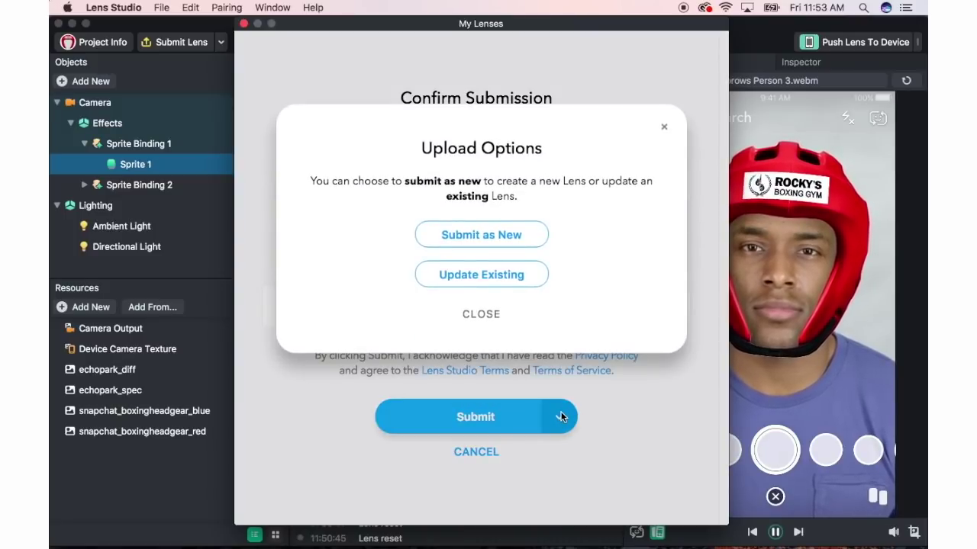
{"action": "left_click", "coordinate": [476, 236]}
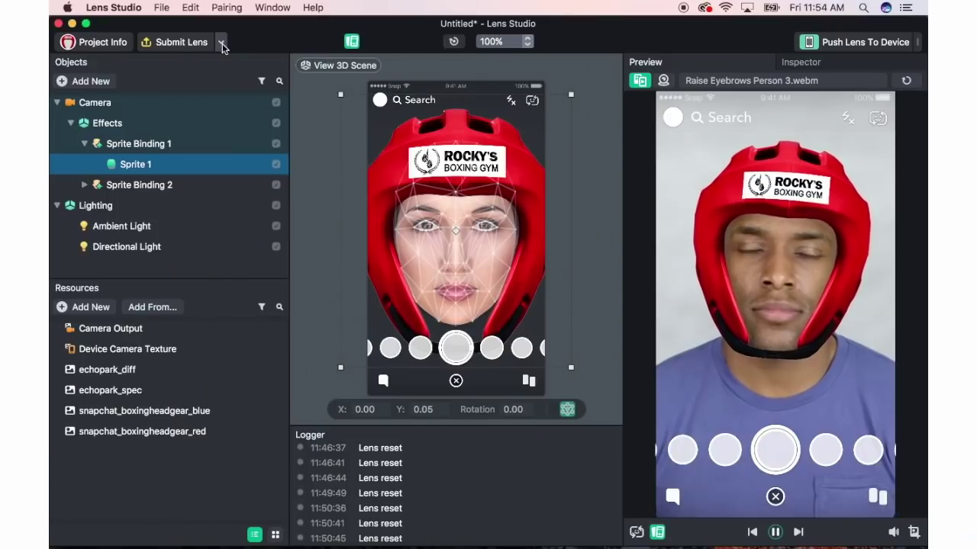
Step: Open the list of submitted lenses and expand the Rockys Boxing Gym entry to view its Snapcode and statistics
{"action": "left_click", "coordinate": [221, 43]}
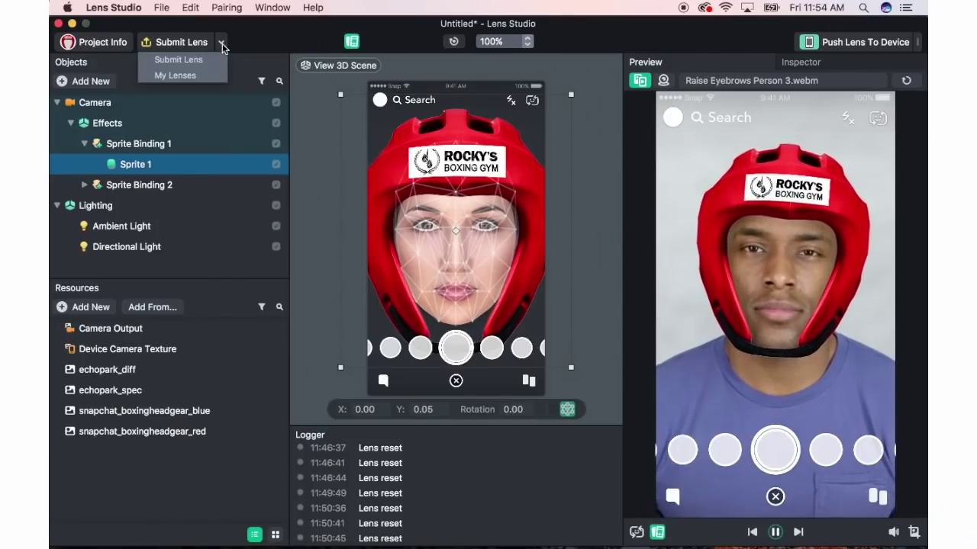
{"action": "left_click", "coordinate": [183, 78]}
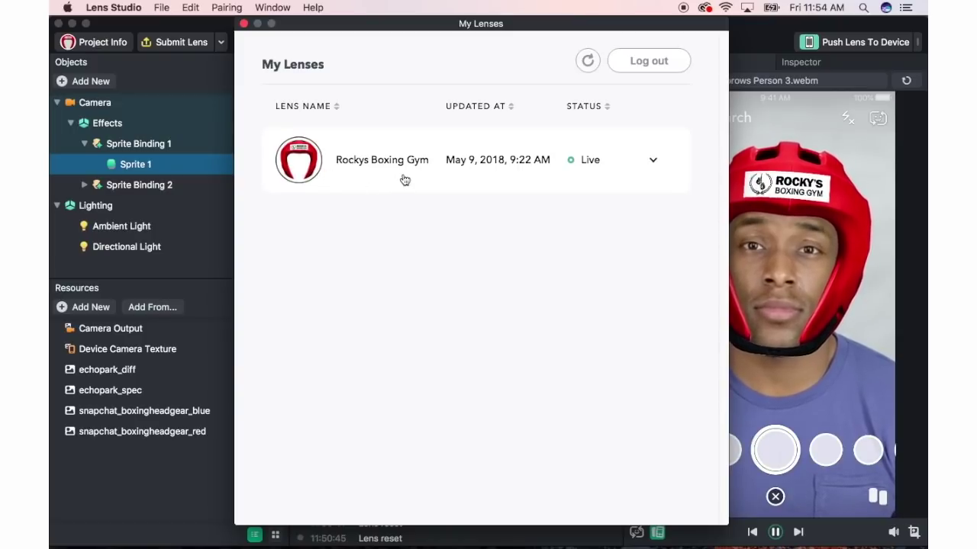
{"action": "left_click", "coordinate": [652, 162]}
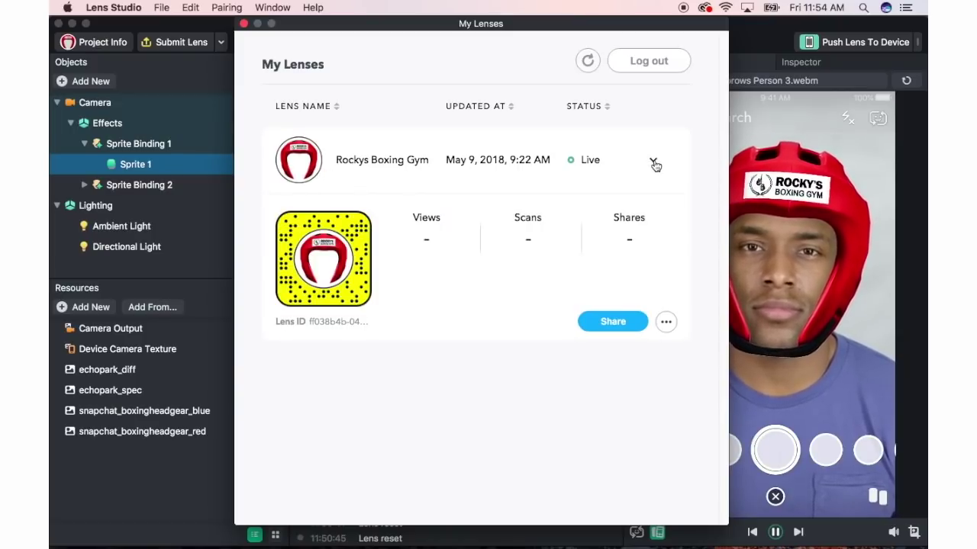